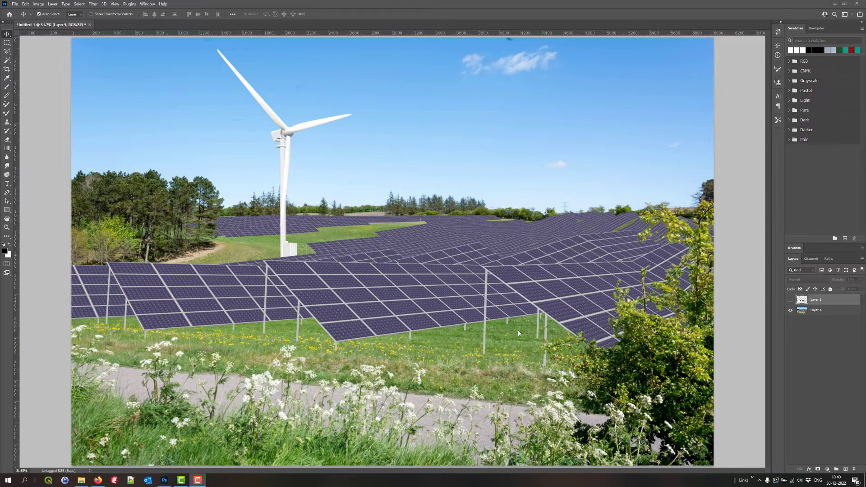
Toggle Layer 5's shadows on and off to compare, then close the montage without saving.
click(790, 300)
click(790, 301)
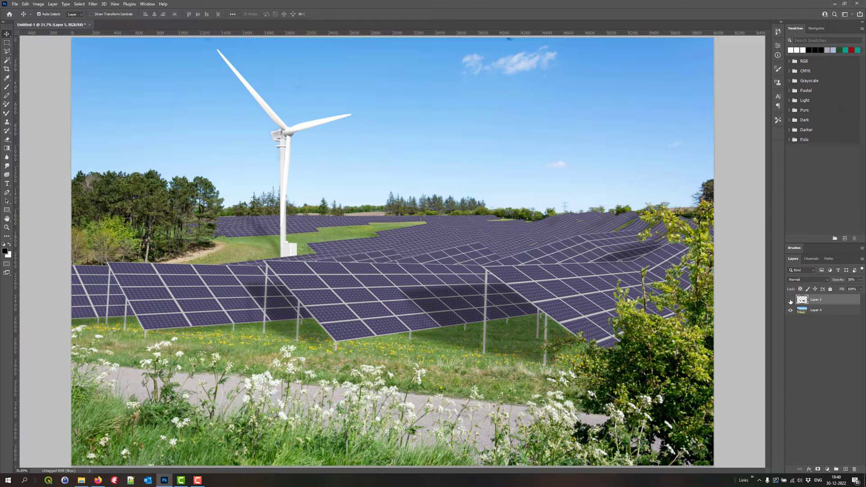
click(791, 301)
click(791, 301)
click(791, 300)
click(790, 300)
click(91, 25)
click(413, 170)
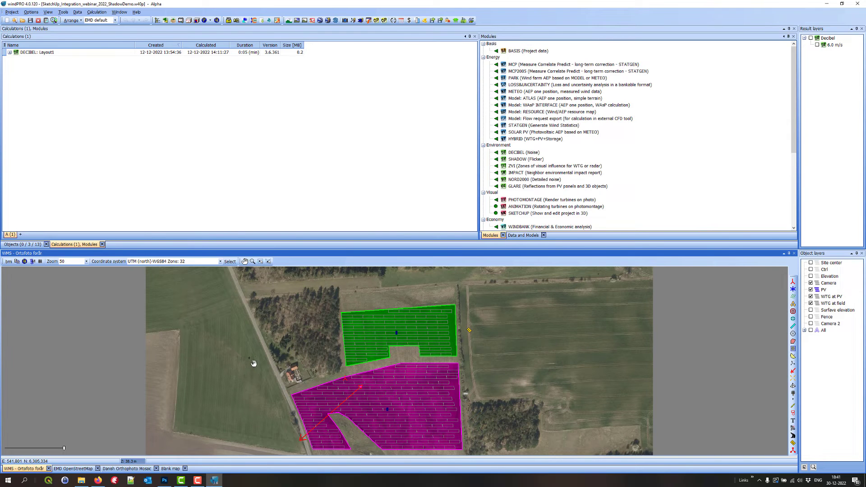
Show the camera's Photo Montage and render the wind turbine and solar panels into it.
drag(252, 363, 258, 347)
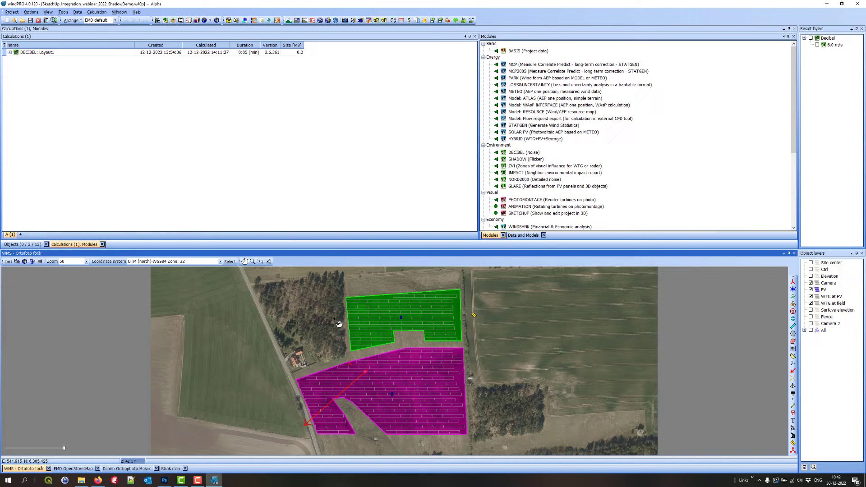
right_click(346, 397)
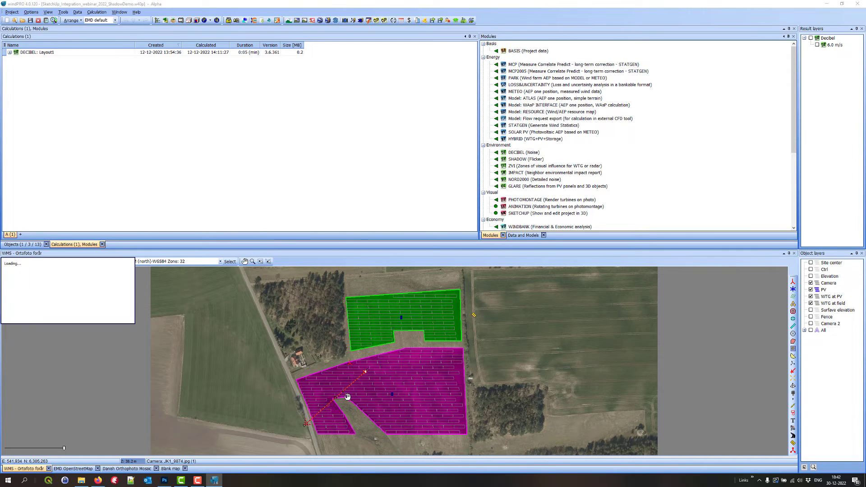
click(378, 414)
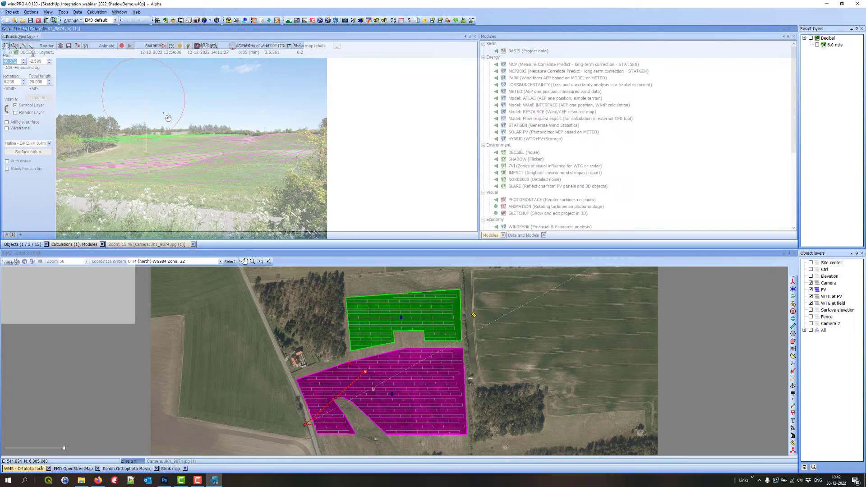
click(60, 46)
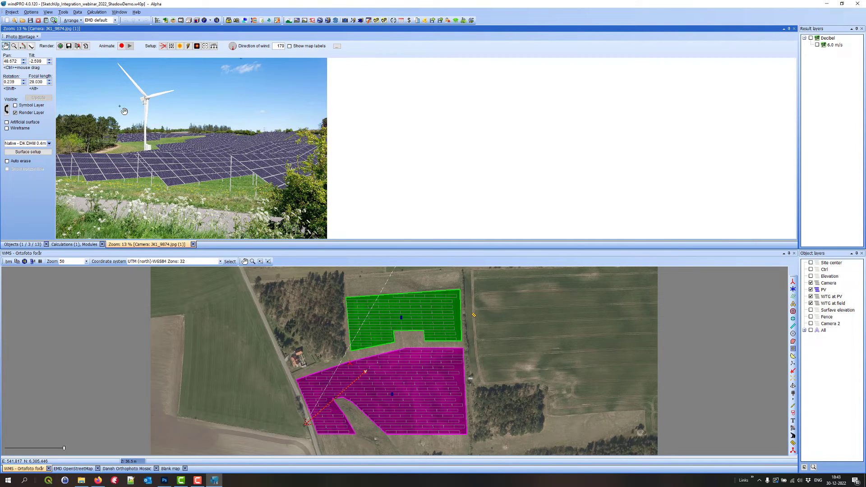
Export the project with the 'Sketchup' setup and load it into SketchUp.
click(336, 21)
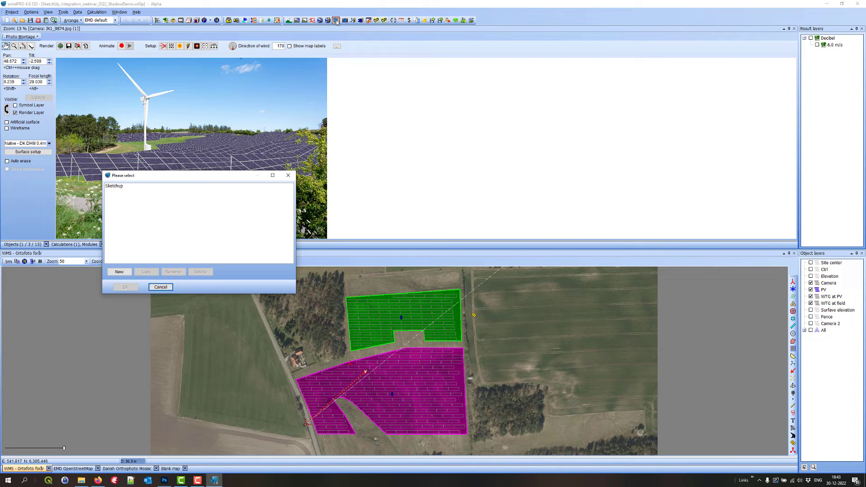
double_click(116, 186)
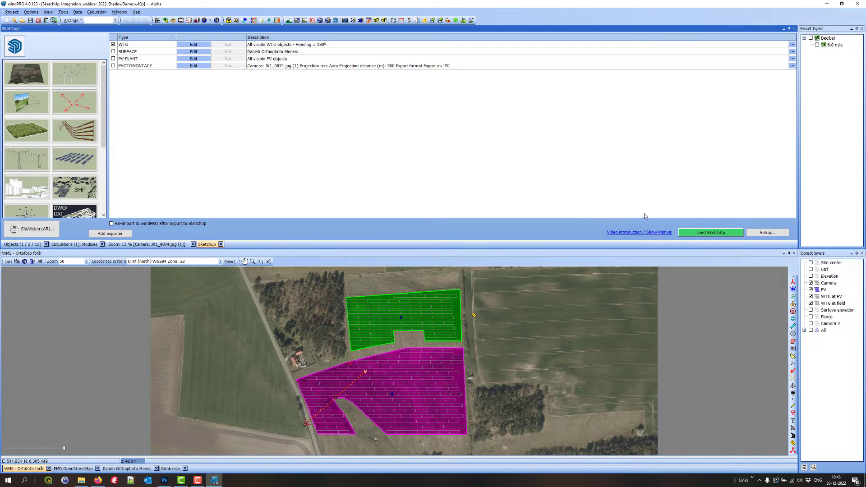
click(708, 235)
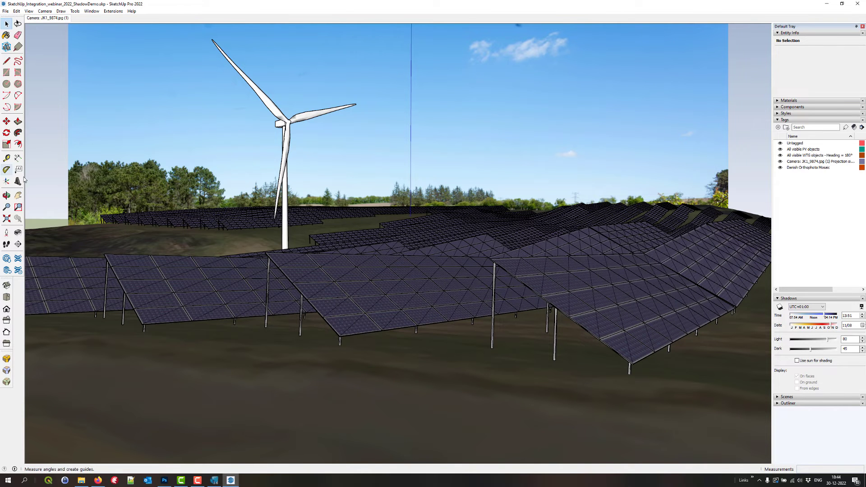
click(6, 196)
drag(547, 187, 455, 242)
scroll(455, 243, down, 8)
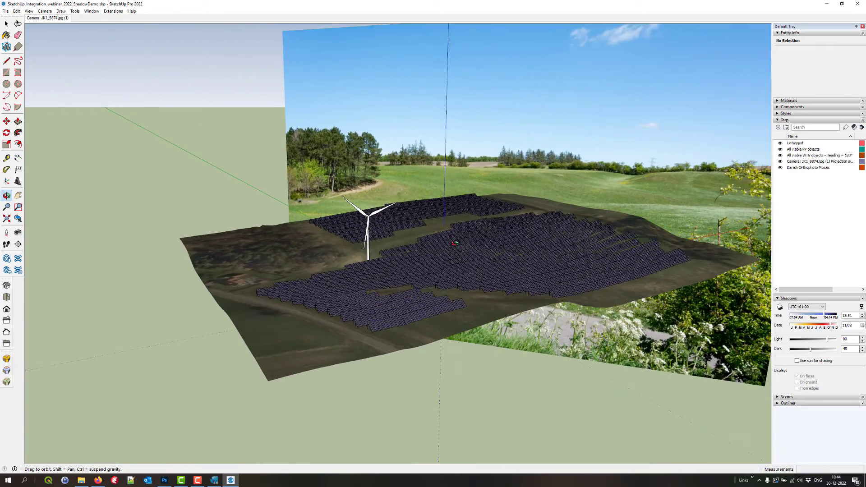
scroll(407, 319, up, 2)
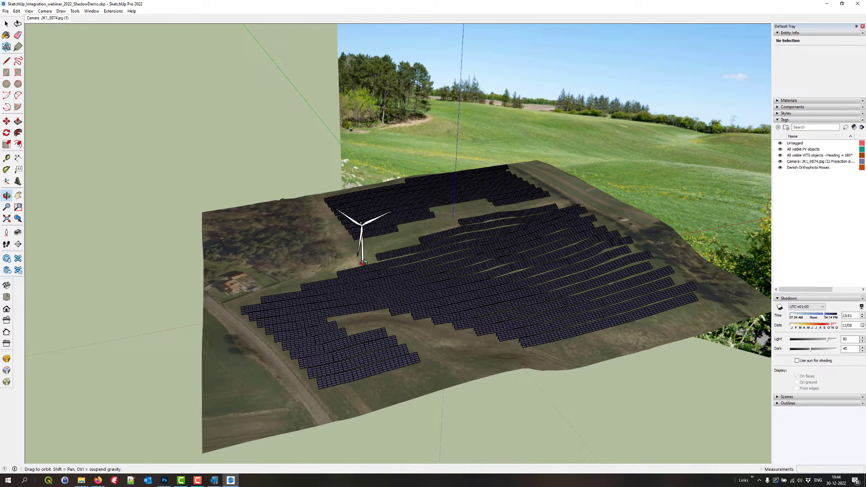
click(47, 19)
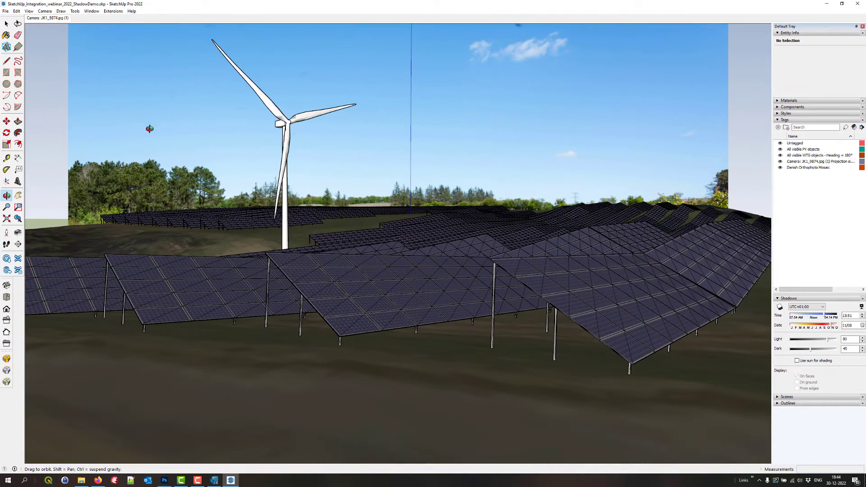
Turn off edge display and the axes in the SketchUp view.
click(29, 10)
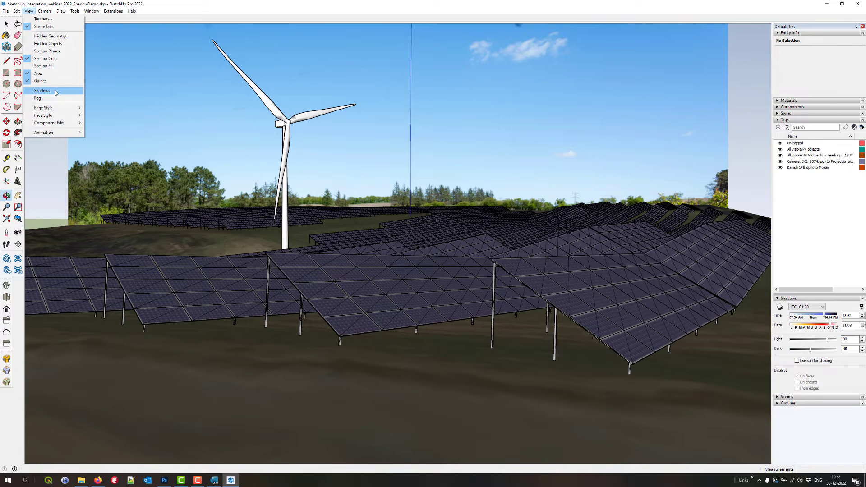
mouse_move(63, 108)
click(99, 109)
click(28, 11)
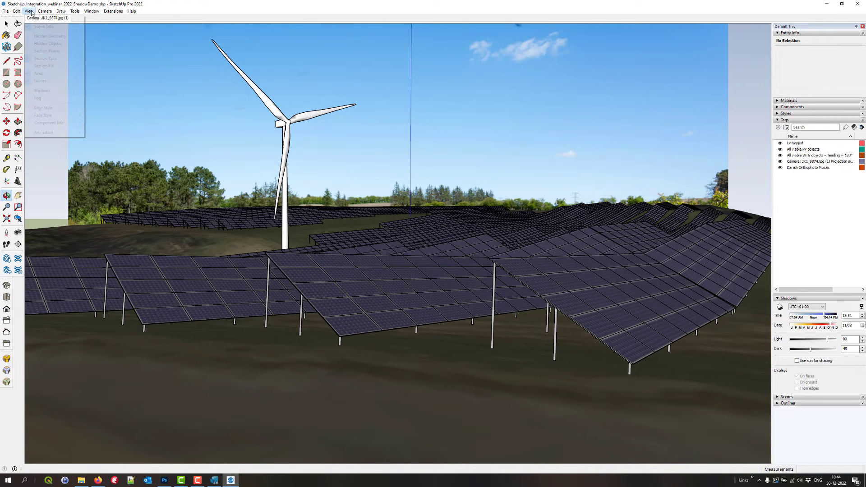
click(100, 108)
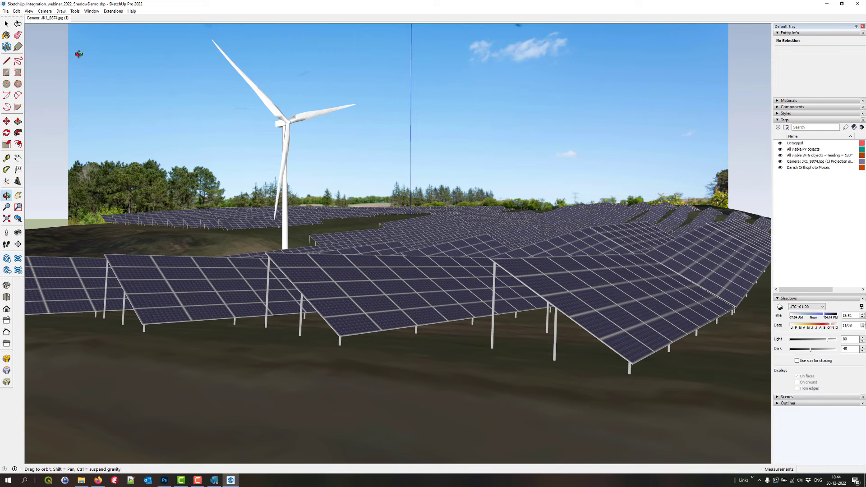
click(30, 11)
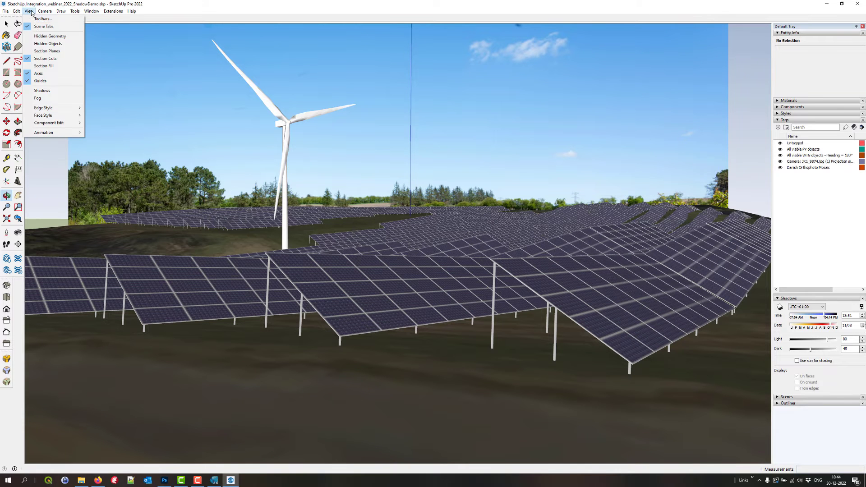
click(47, 75)
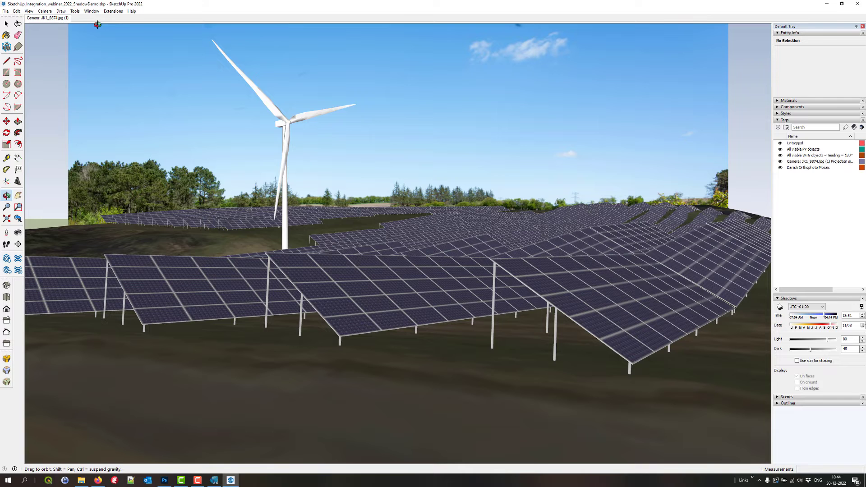
Open SketchUp Preferences and cancel without changes.
click(92, 11)
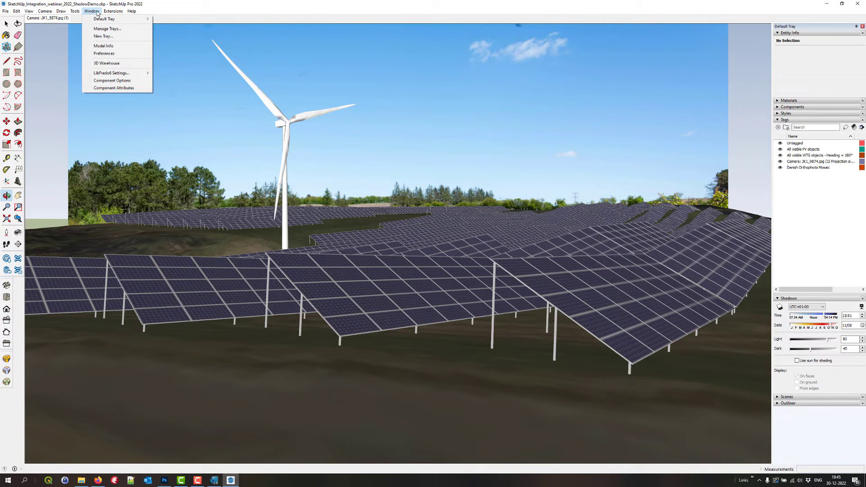
mouse_move(108, 12)
click(105, 55)
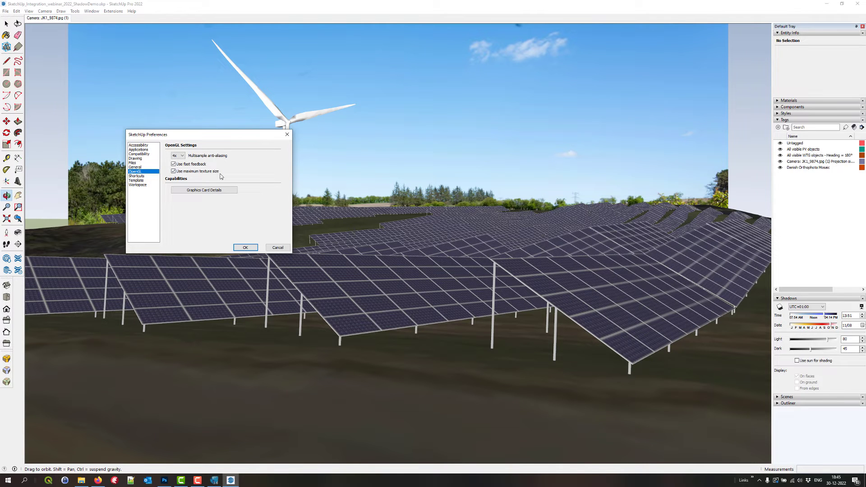
click(278, 248)
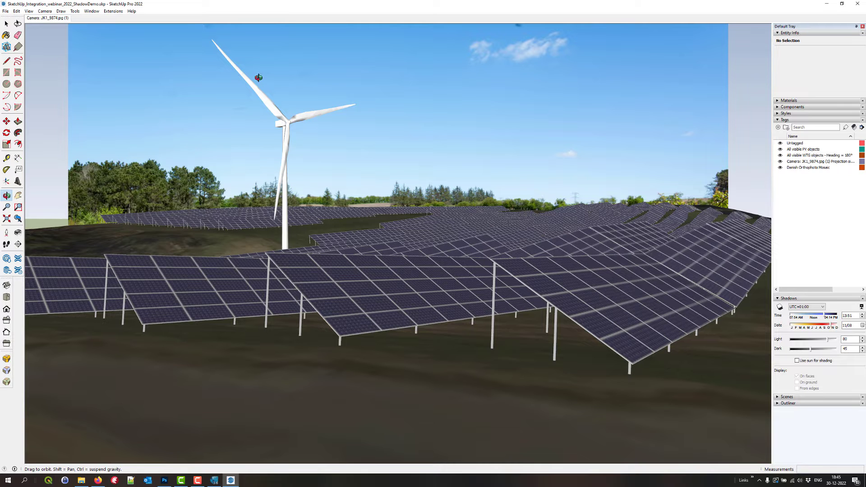
click(780, 168)
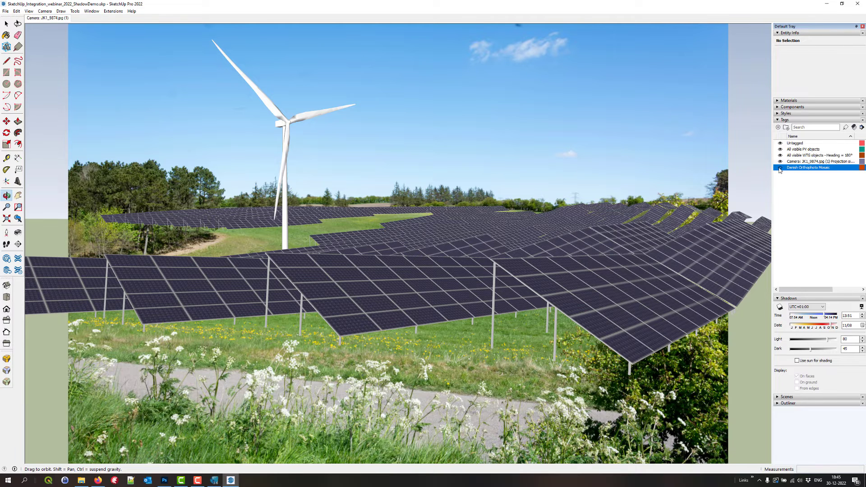
click(780, 168)
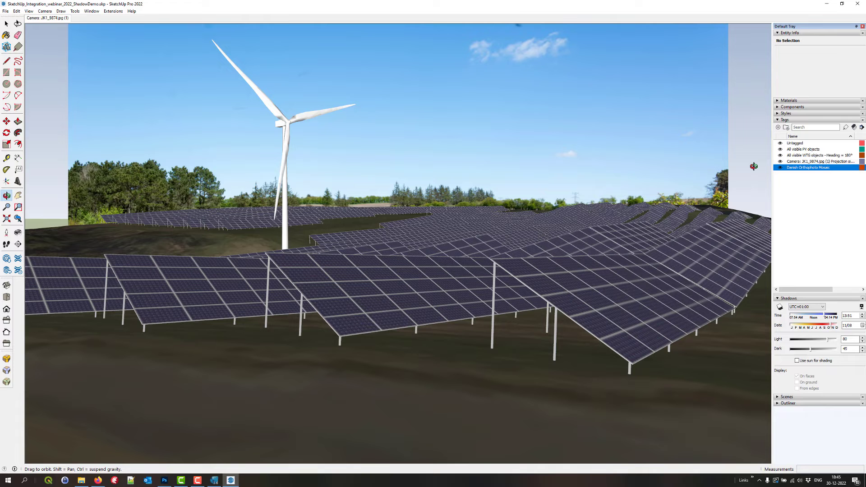
click(780, 307)
Turn on shadows and move the sun time back to about 12:51 on 11/08.
click(780, 307)
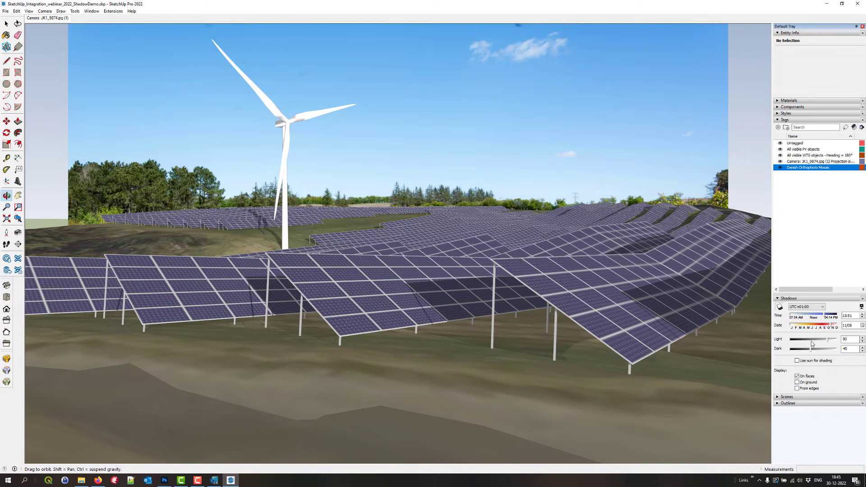
drag(825, 315, 825, 317)
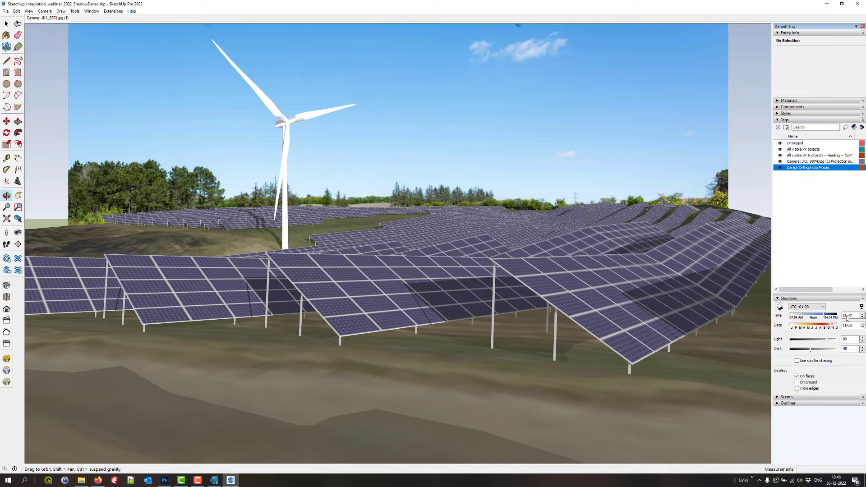
drag(825, 317, 822, 318)
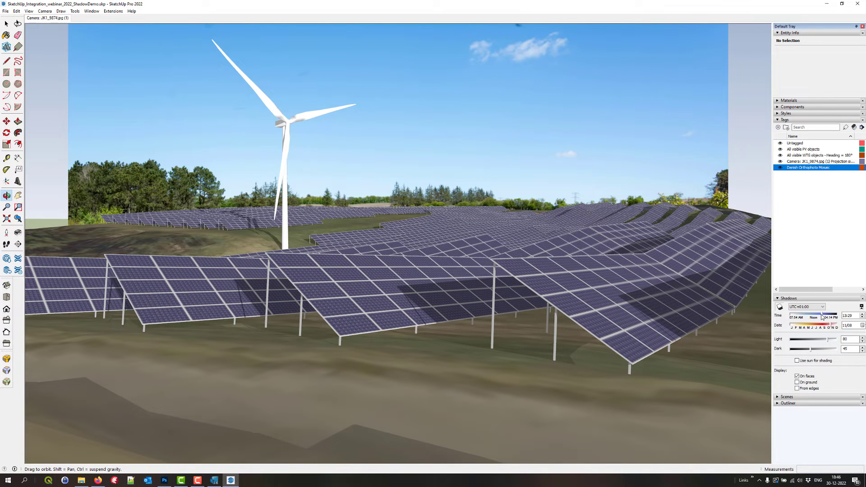
drag(821, 317, 817, 317)
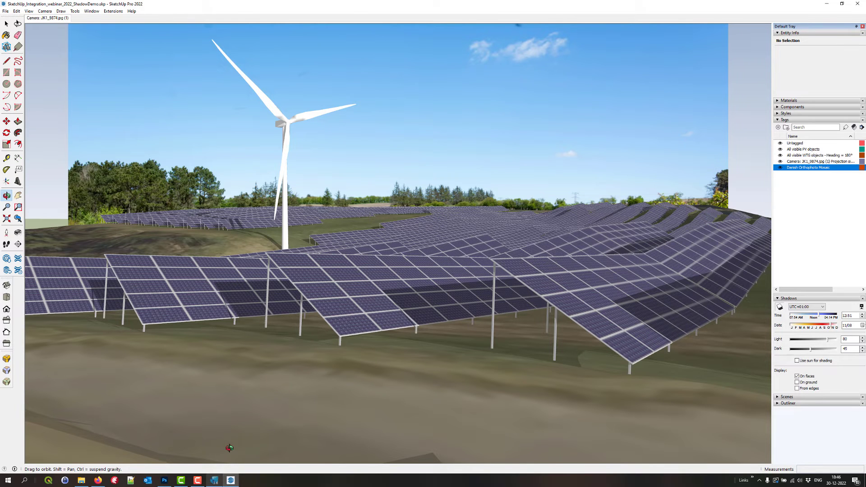
Maximize the windPRO Photo Montage panel to inspect it, then return to SketchUp.
click(217, 482)
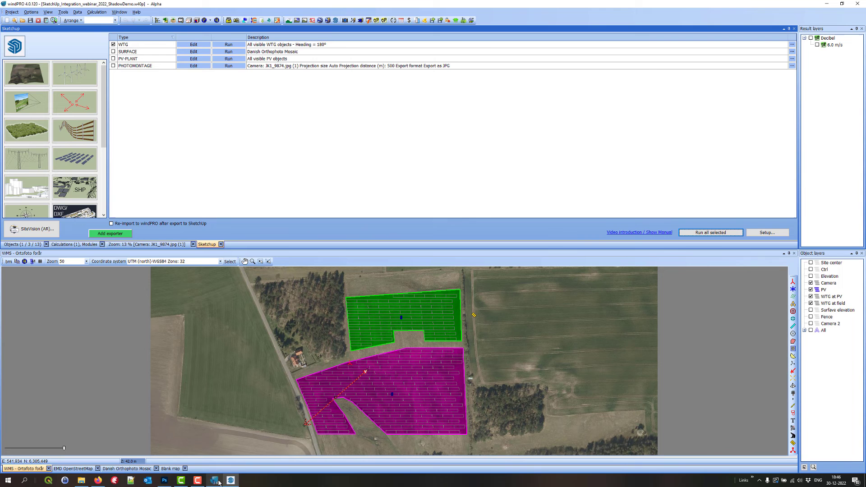
click(163, 245)
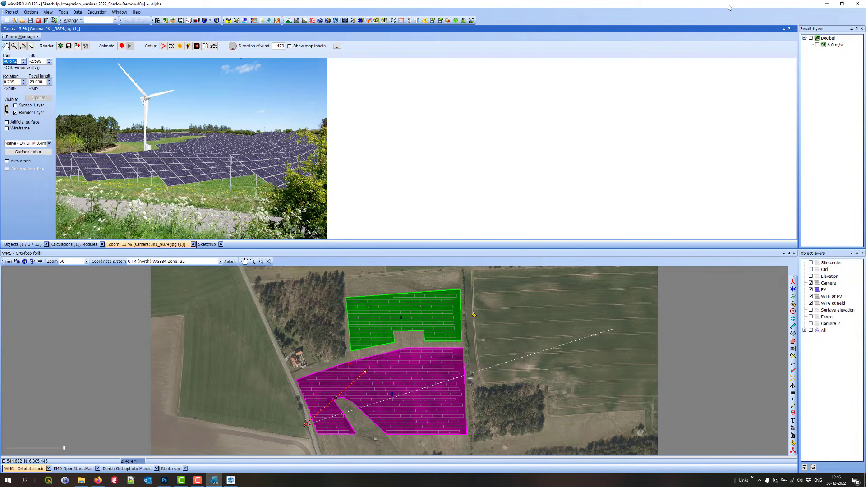
click(783, 29)
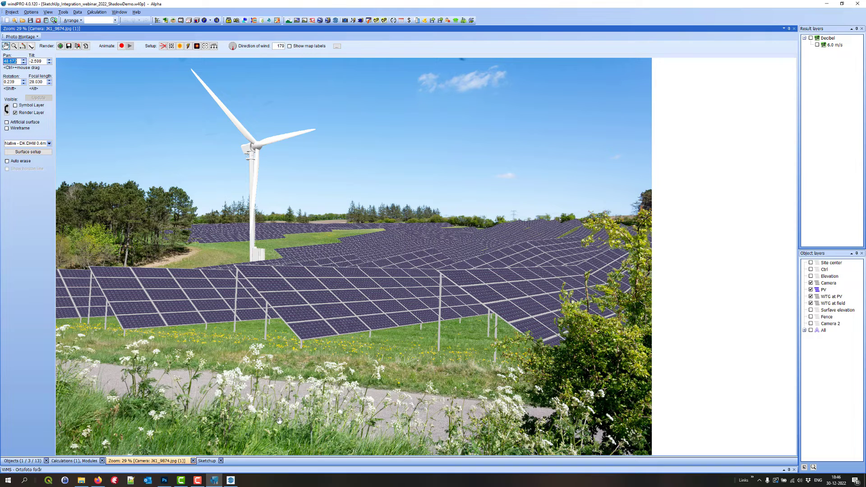
click(231, 480)
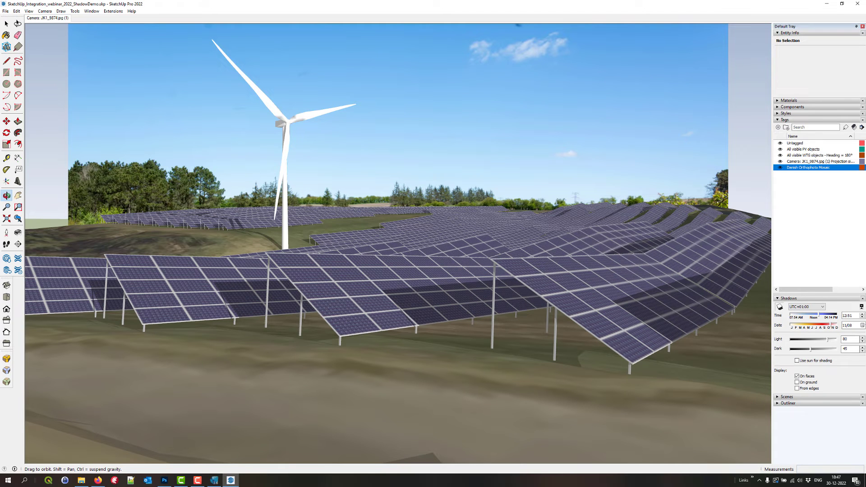
Hide and re-show the Danish Orthophoto Mosaic tag, then switch to windPRO.
click(779, 169)
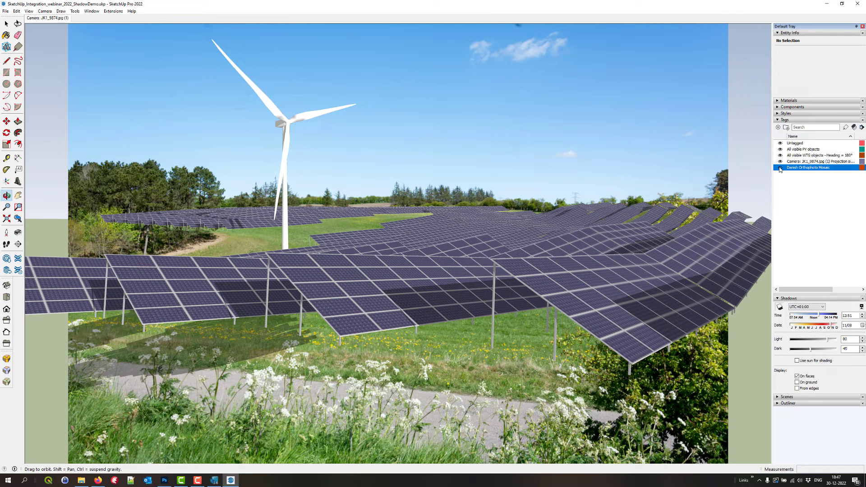
click(779, 169)
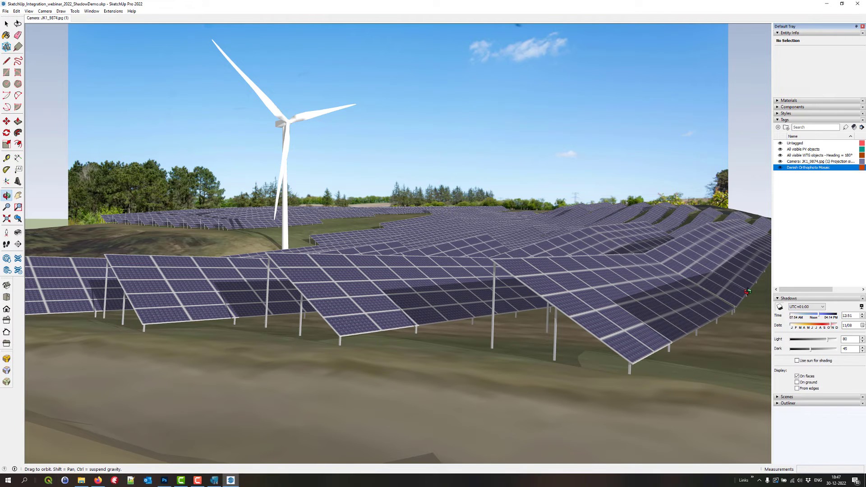
click(215, 481)
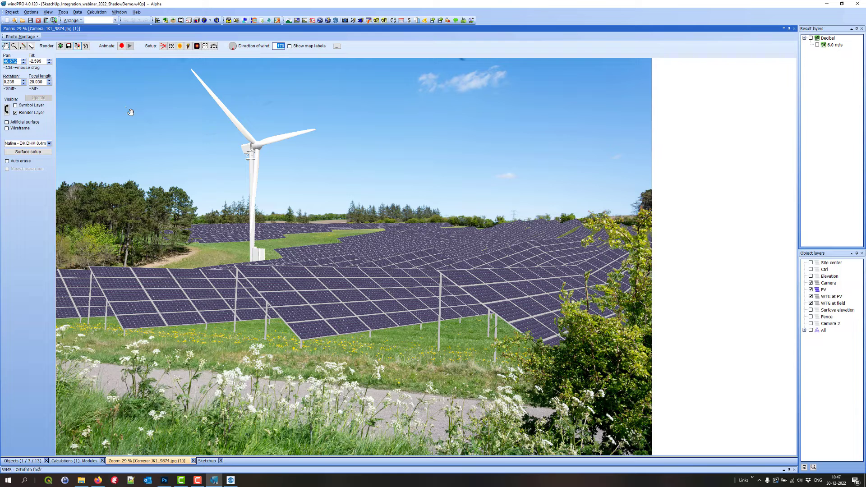
Render the montage and paste it into a new Clipboard-sized Photoshop document as Layer 1.
click(78, 46)
click(164, 480)
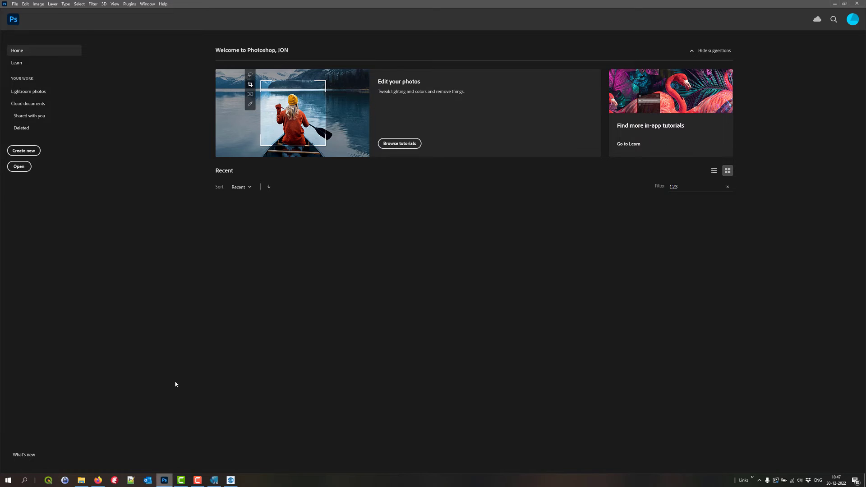
click(23, 150)
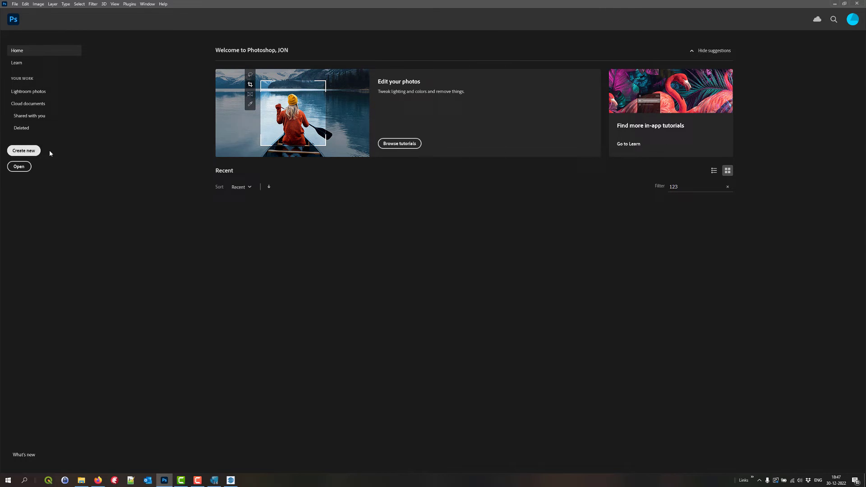
double_click(176, 90)
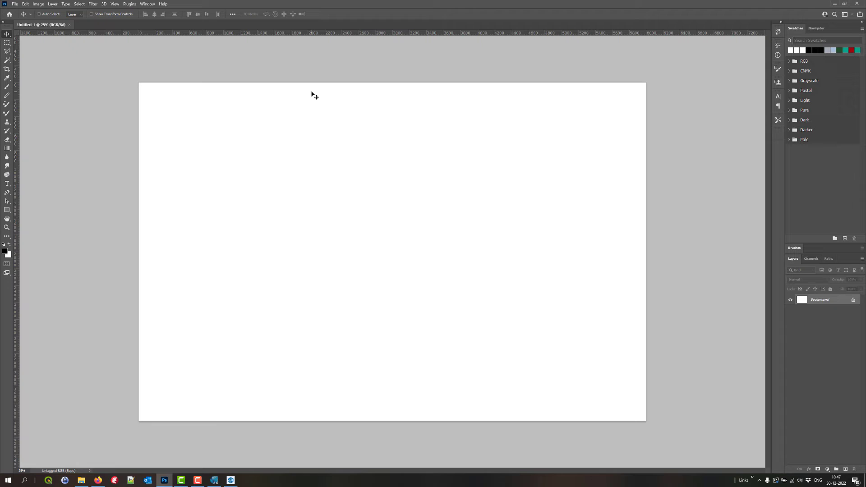
key(ctrl+v)
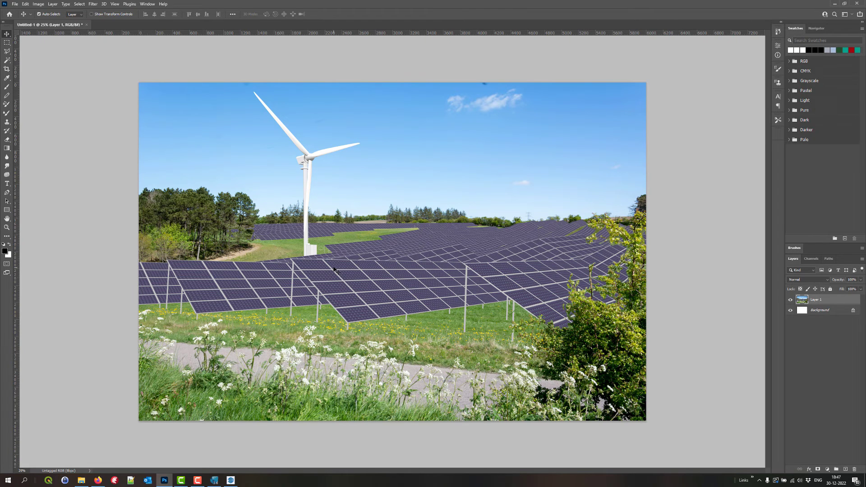
Compare against the windPRO montage and zoom the Photoshop image to fit the window.
scroll(321, 274, up, 5)
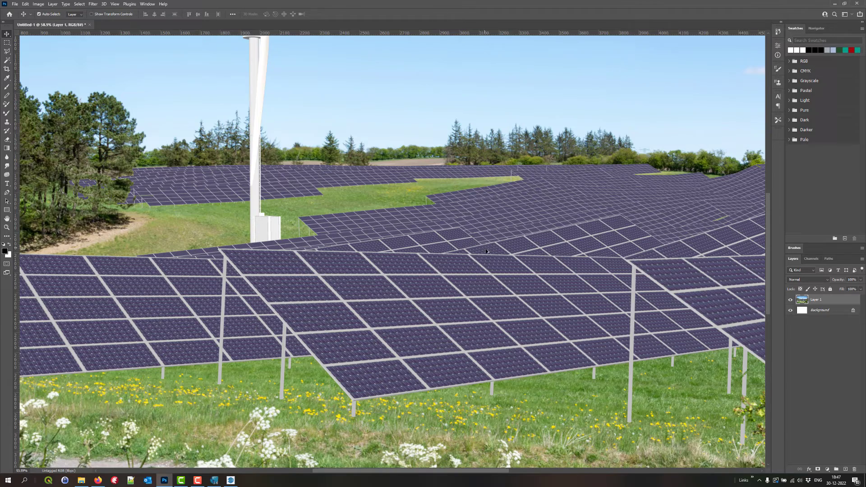
scroll(486, 252, down, 3)
key(alt+Tab)
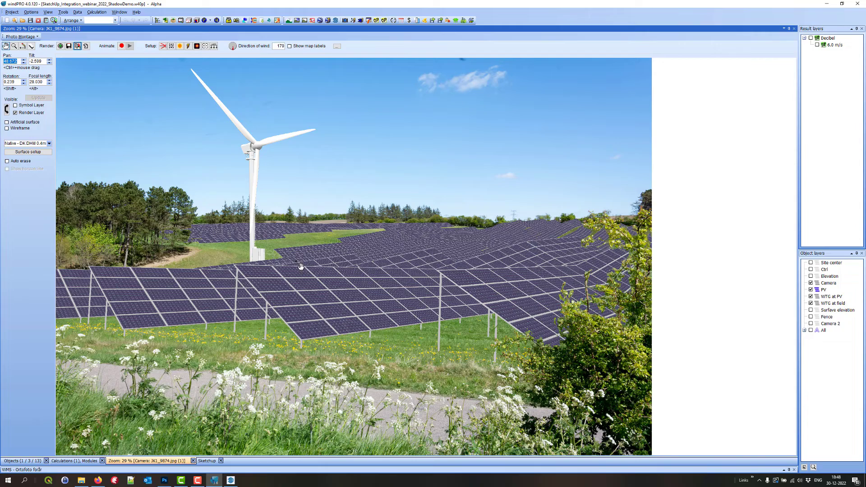
key(alt+Tab)
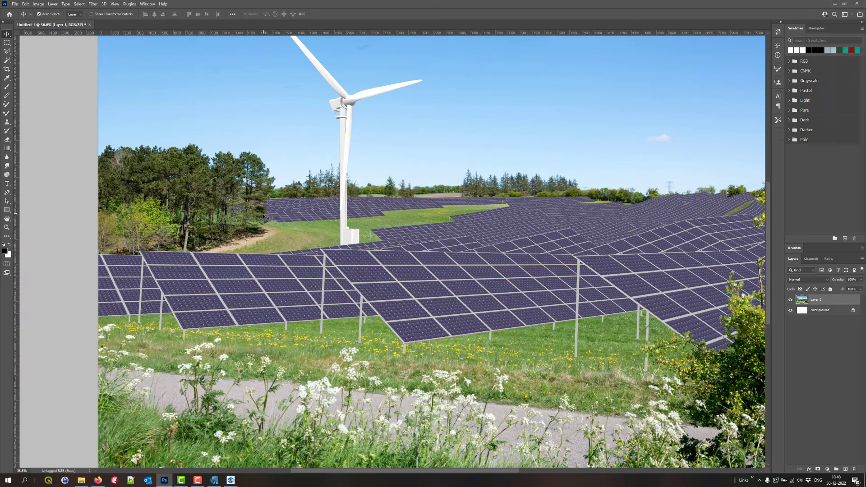
key(ctrl+minus)
key(ctrl+minus)
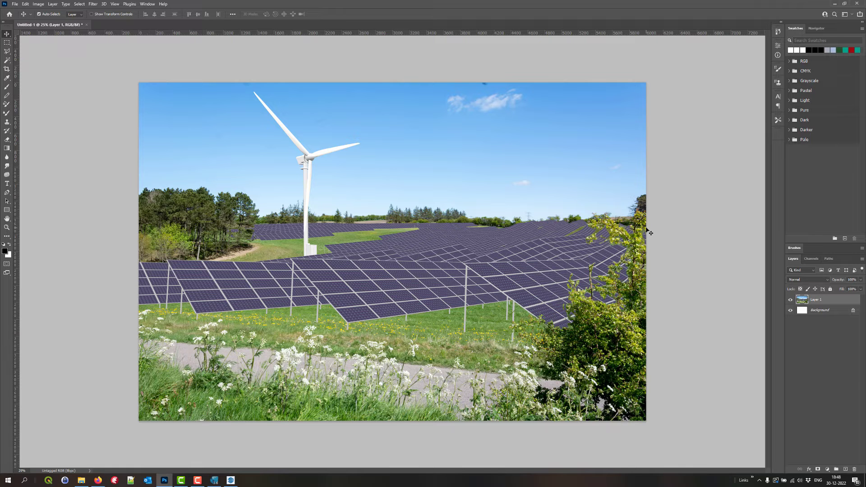
Switch from Photoshop to the SketchUp window with Alt+Tab.
key(alt+Tab)
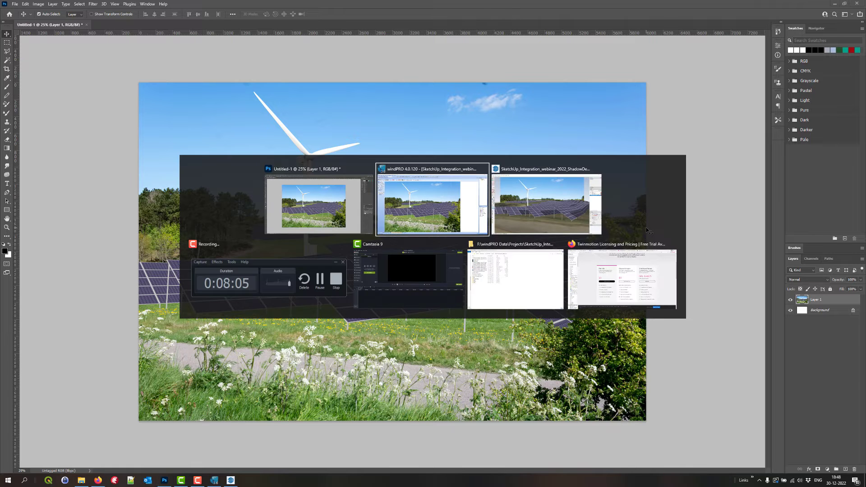
click(567, 198)
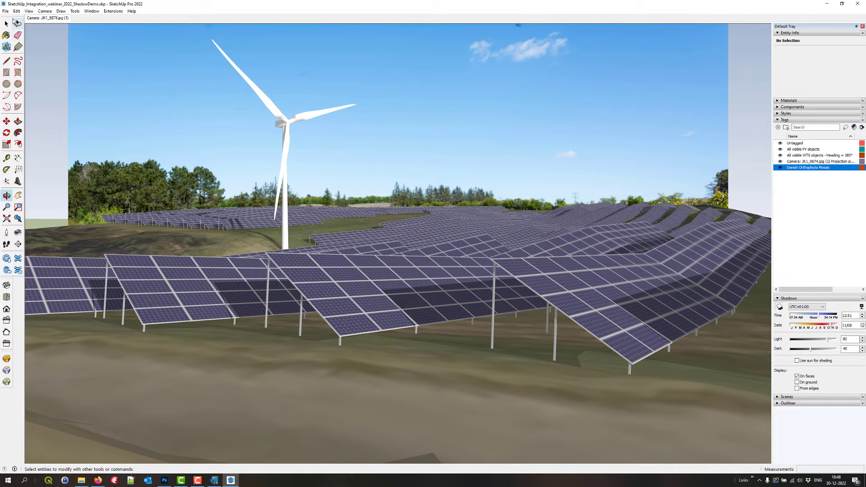
Export the view as a 2D graphic to Shadows.jpg at 4000 px height, replacing the old file.
click(5, 11)
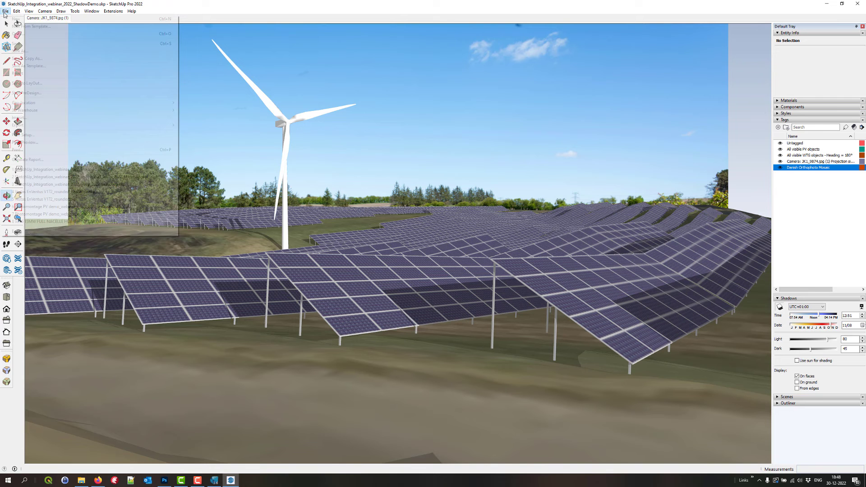
mouse_move(70, 126)
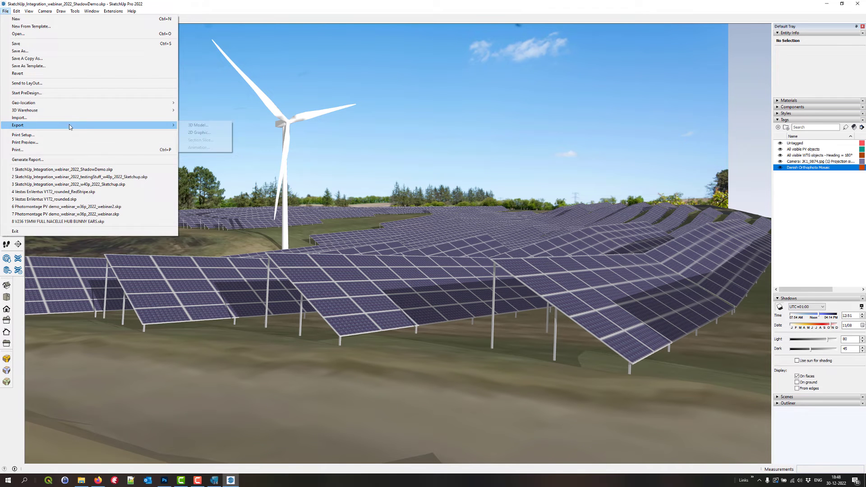
click(208, 134)
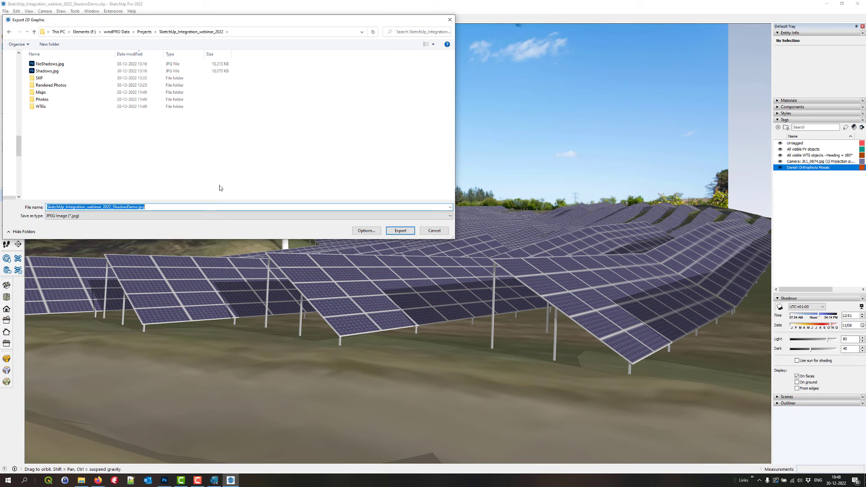
click(48, 71)
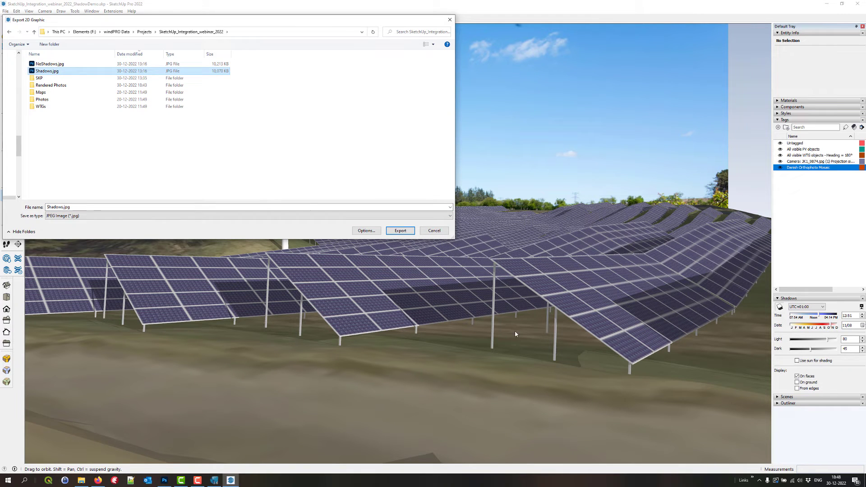
click(366, 232)
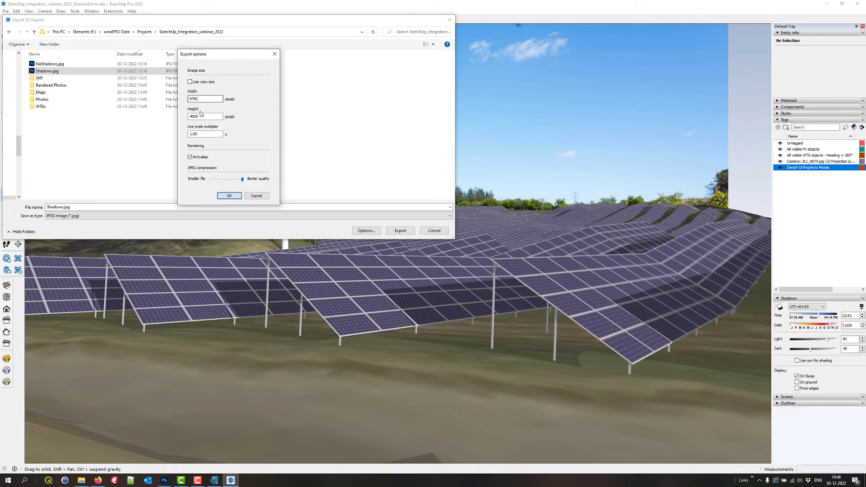
double_click(202, 116)
click(229, 195)
click(409, 230)
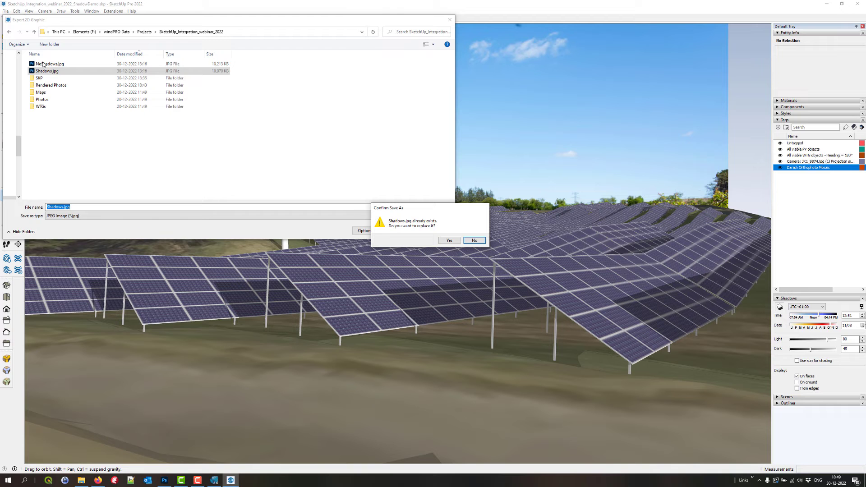
click(449, 241)
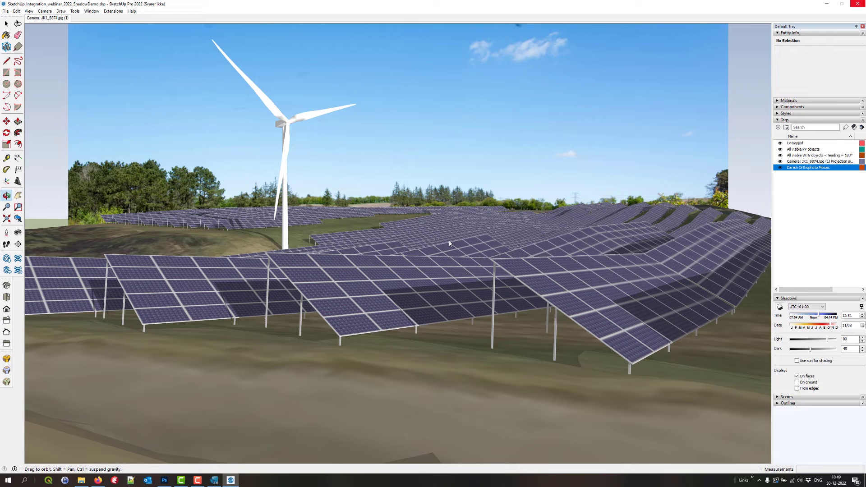
Unlock the locked camera photo group and the orthophoto terrain group.
click(16, 12)
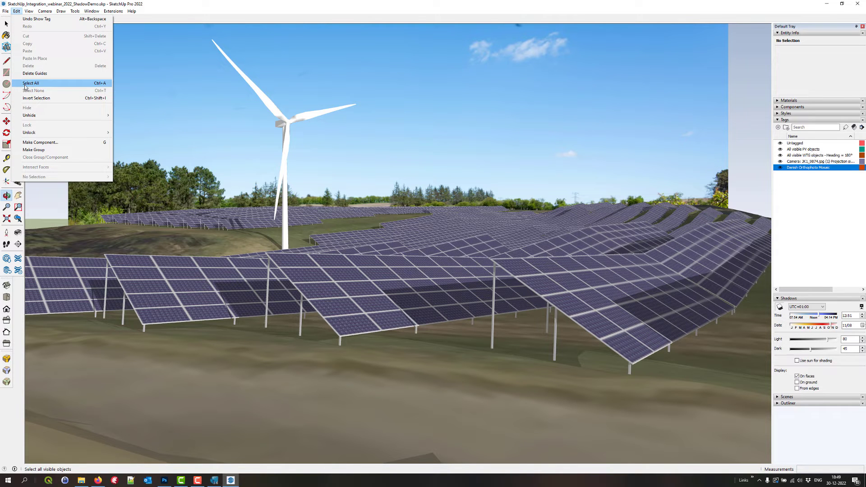
click(25, 86)
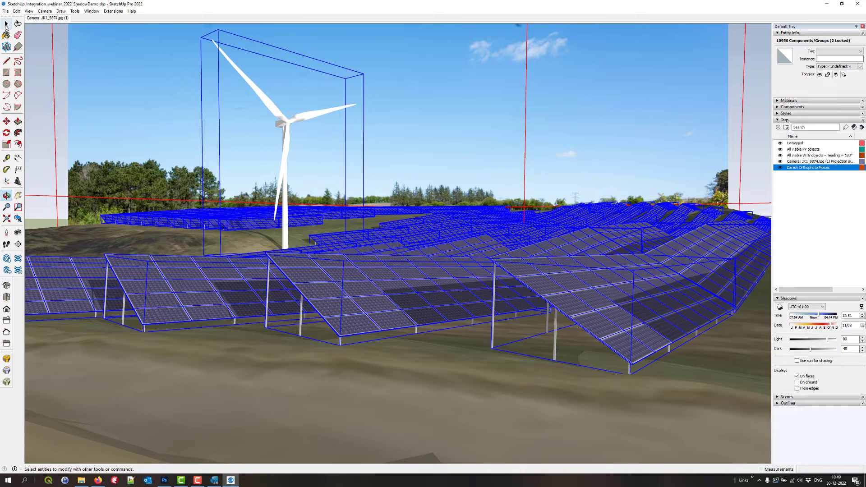
click(6, 24)
click(68, 78)
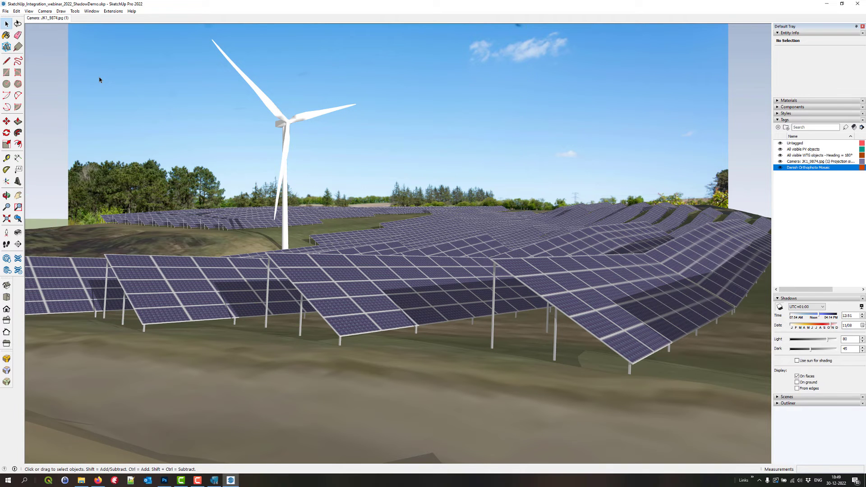
click(100, 78)
right_click(99, 78)
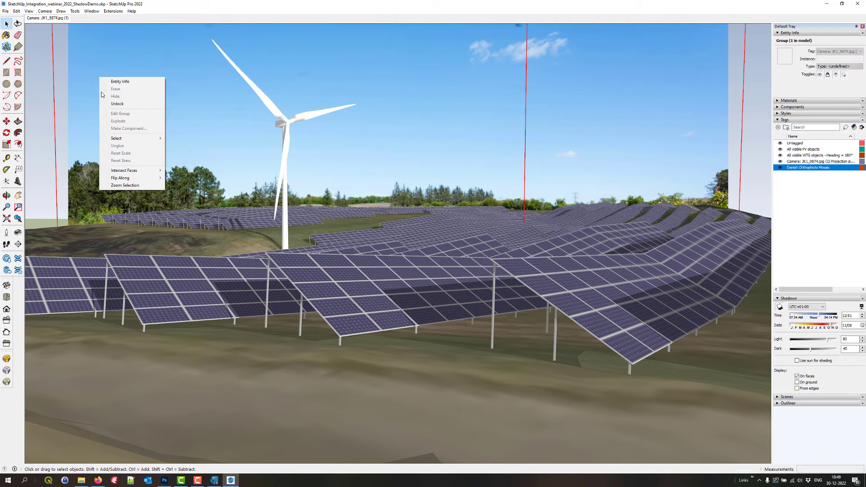
click(124, 105)
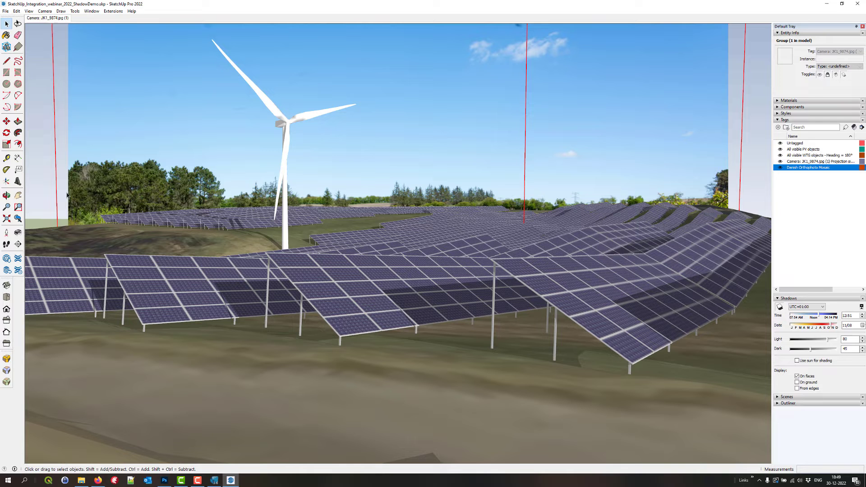
click(43, 241)
right_click(43, 240)
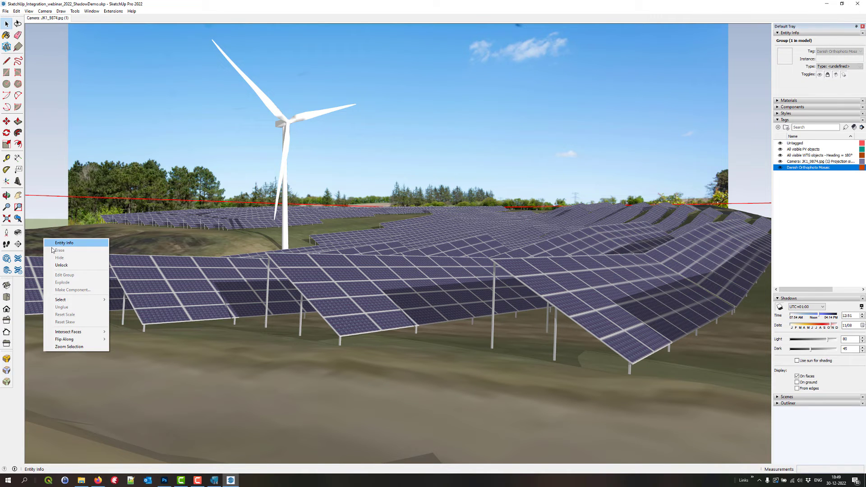
click(60, 264)
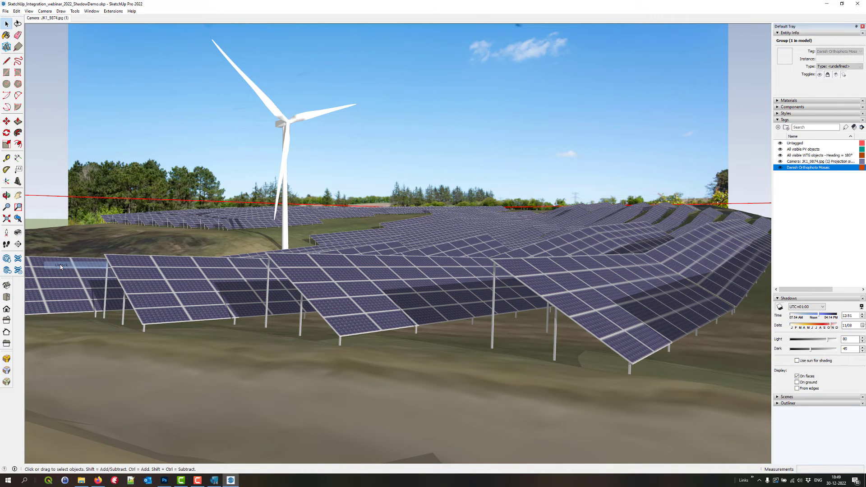
click(45, 67)
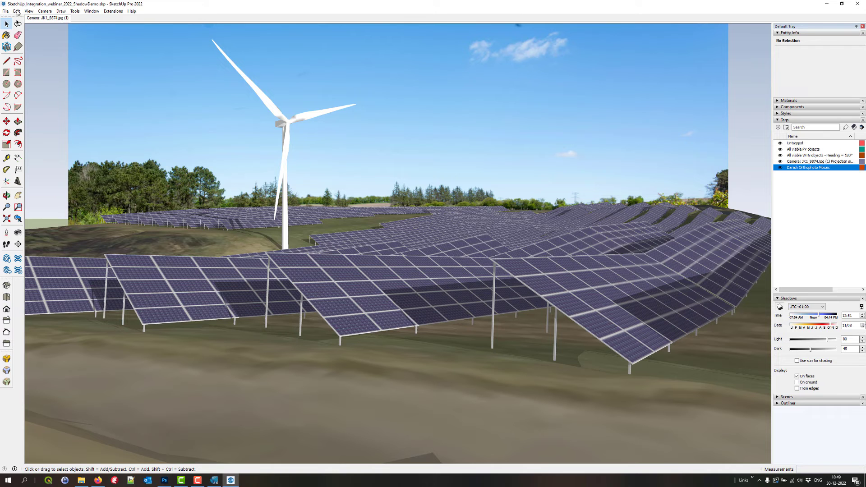
Select all 10950 objects and set them to not receive shadows in Entity Info.
key(ctrl+a)
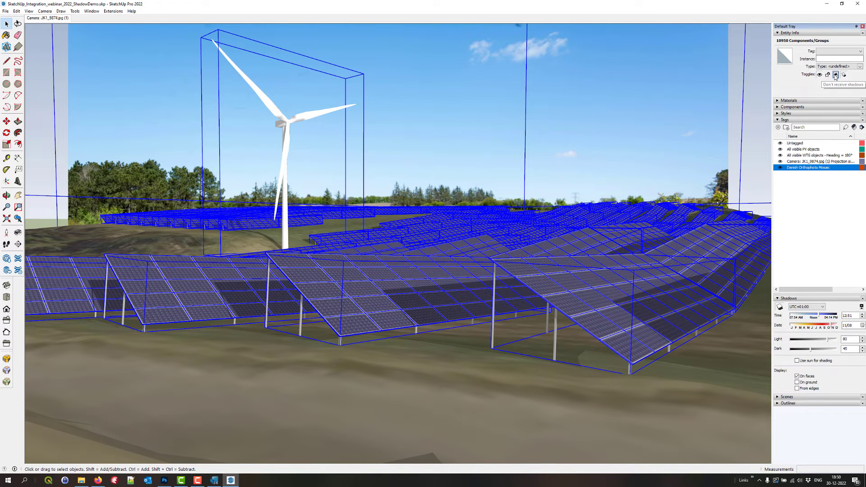
click(836, 75)
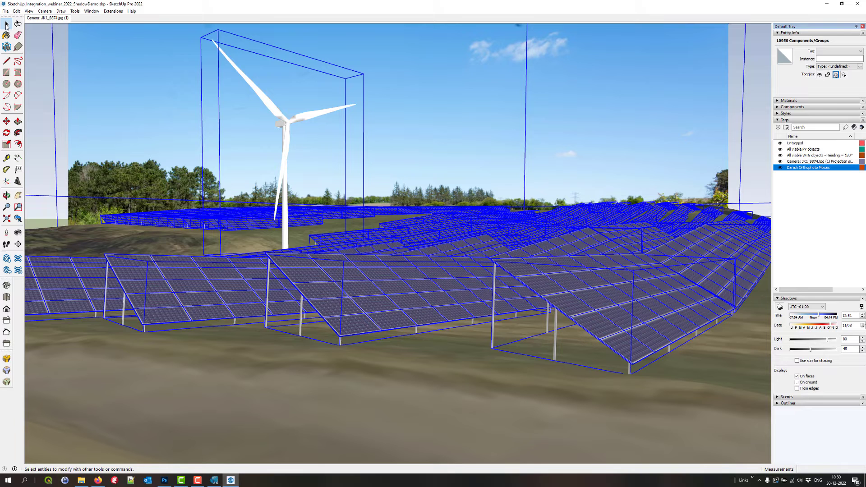
click(38, 51)
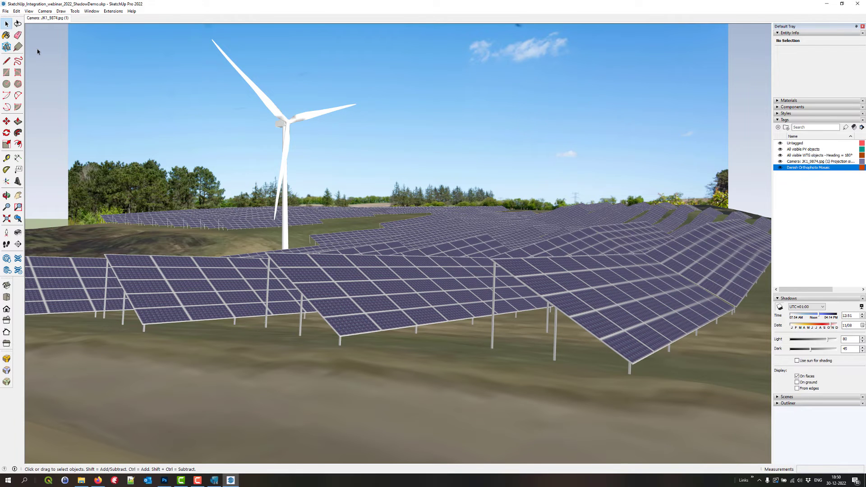
Export the view as a 2D graphic, overwriting NoShadows.jpg, then return to Photoshop.
click(6, 10)
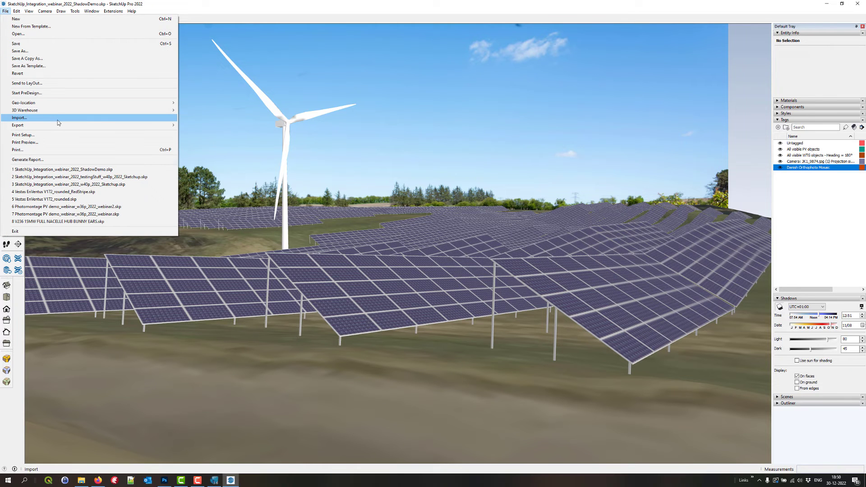
mouse_move(60, 125)
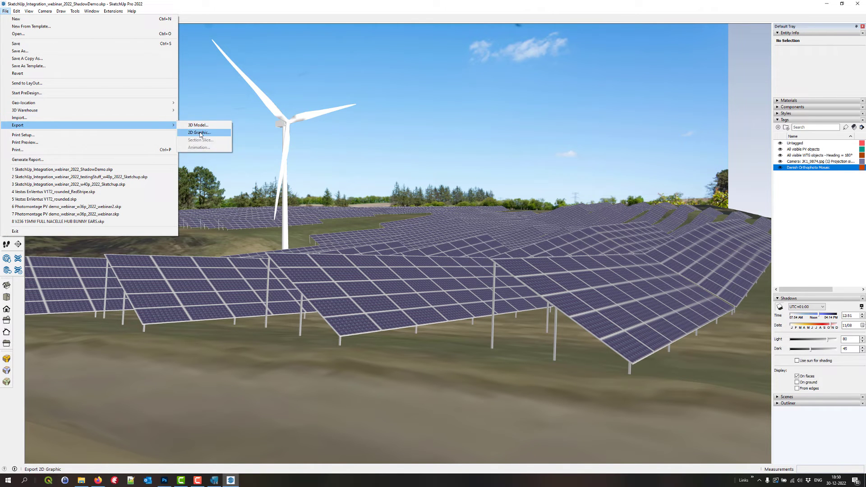
click(216, 134)
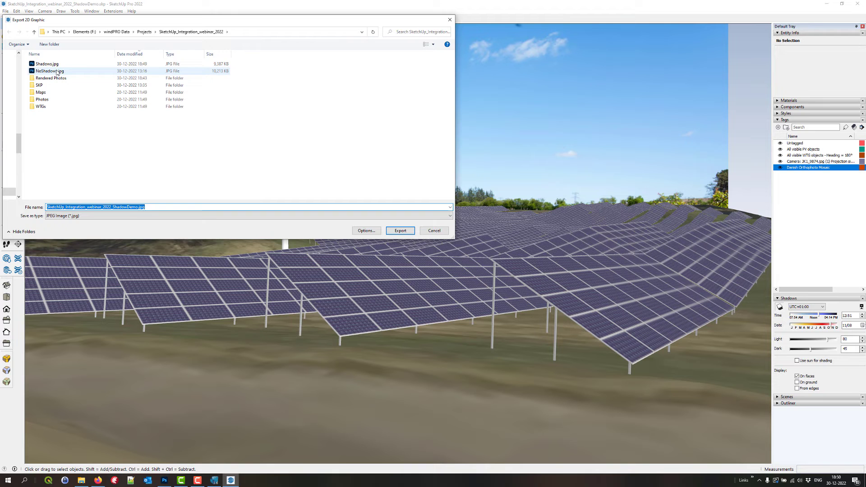
double_click(51, 71)
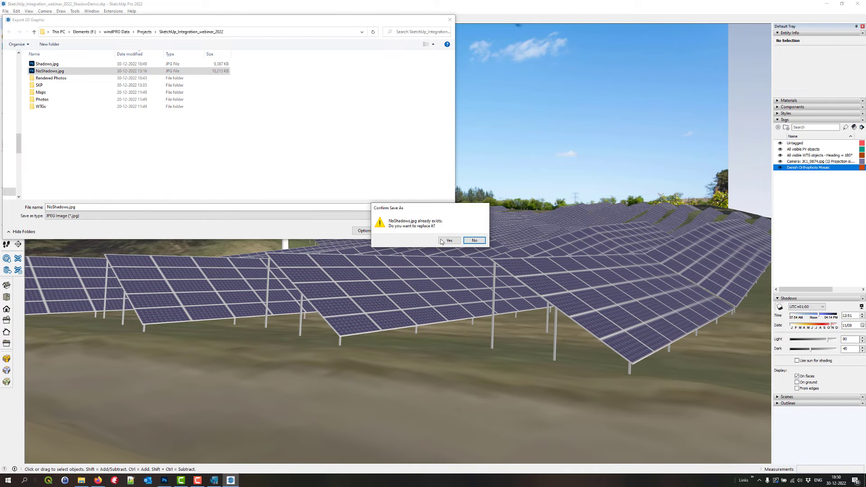
click(450, 240)
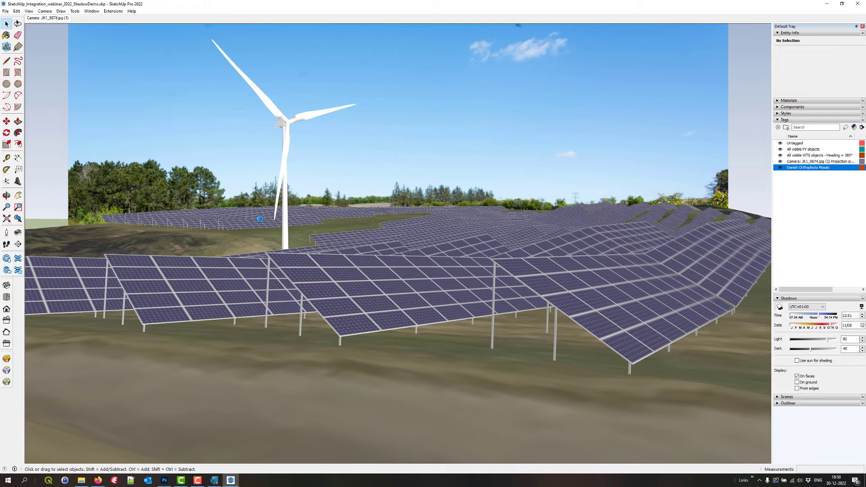
click(164, 481)
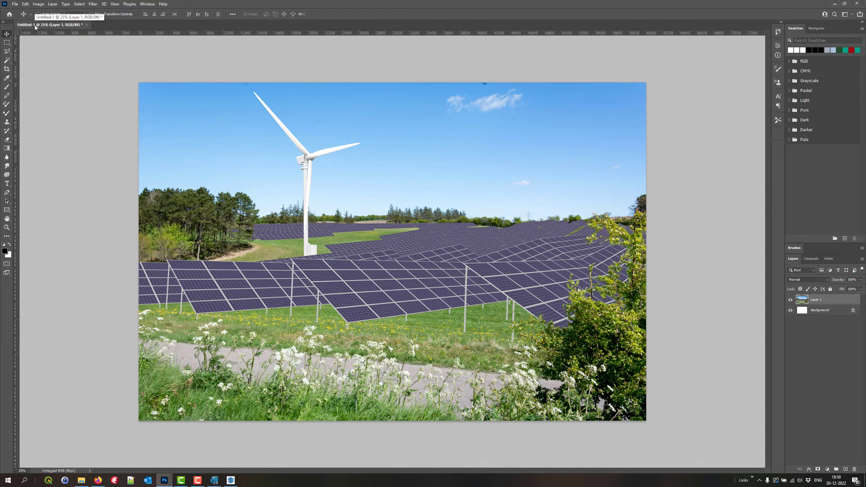
Open Shadows.jpg and NoShadows.jpg together from the project folder.
key(ctrl+o)
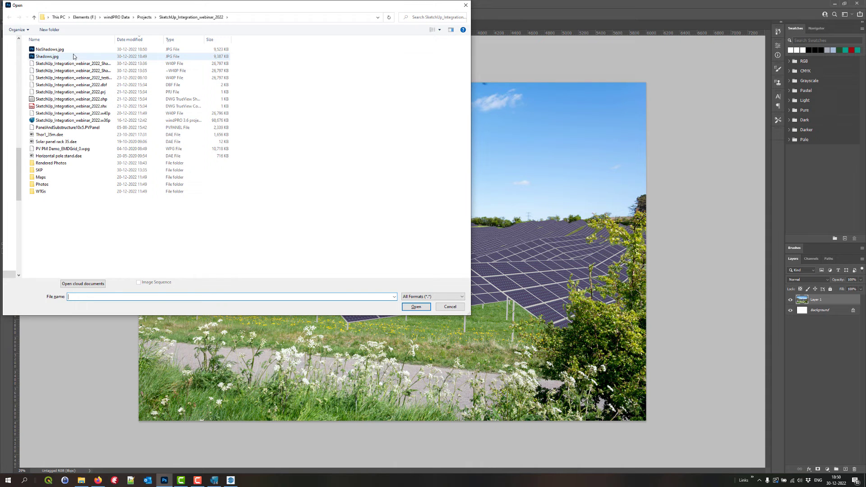
click(56, 57)
shift+click(52, 49)
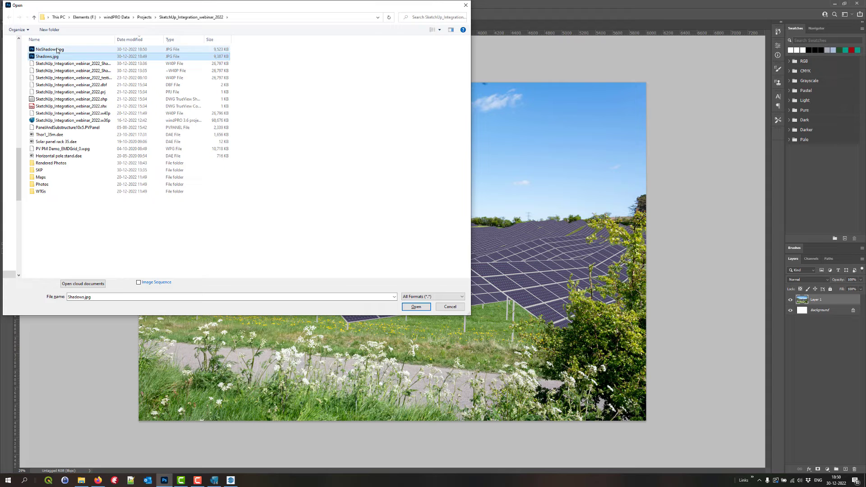
click(428, 309)
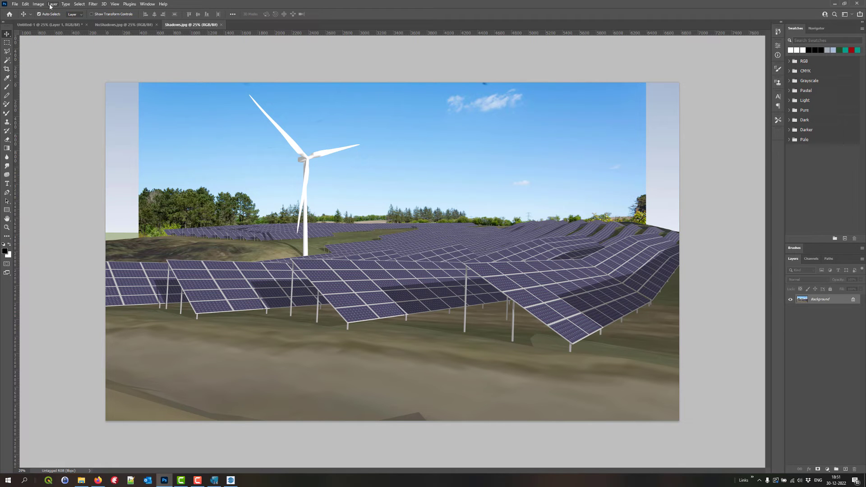
Copy the whole Shadows render and paste it into Untitled-1 as Layer 2.
click(26, 7)
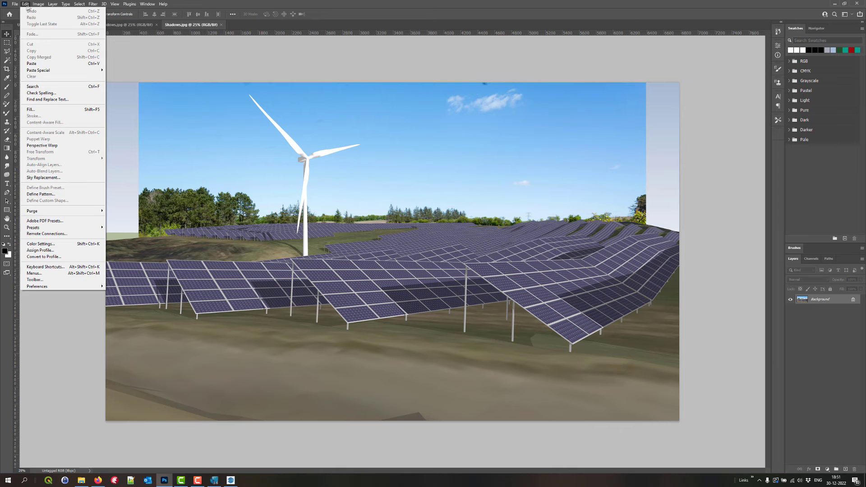
mouse_move(80, 5)
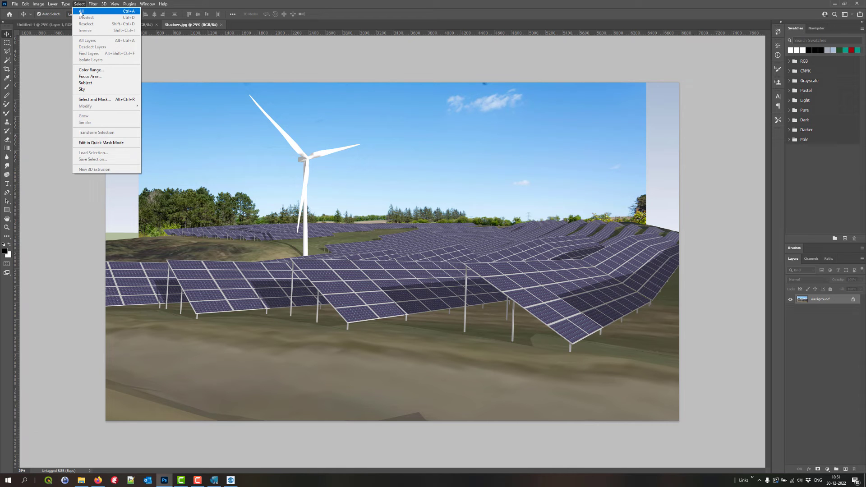
click(81, 12)
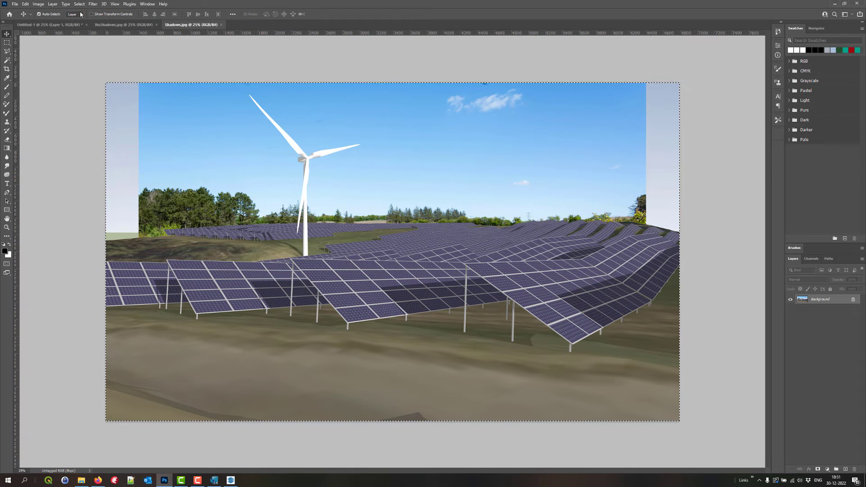
click(26, 4)
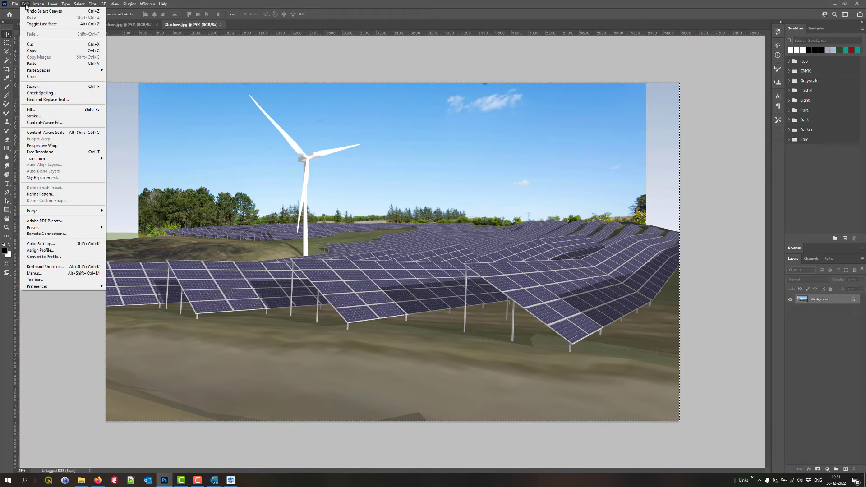
click(34, 51)
click(60, 25)
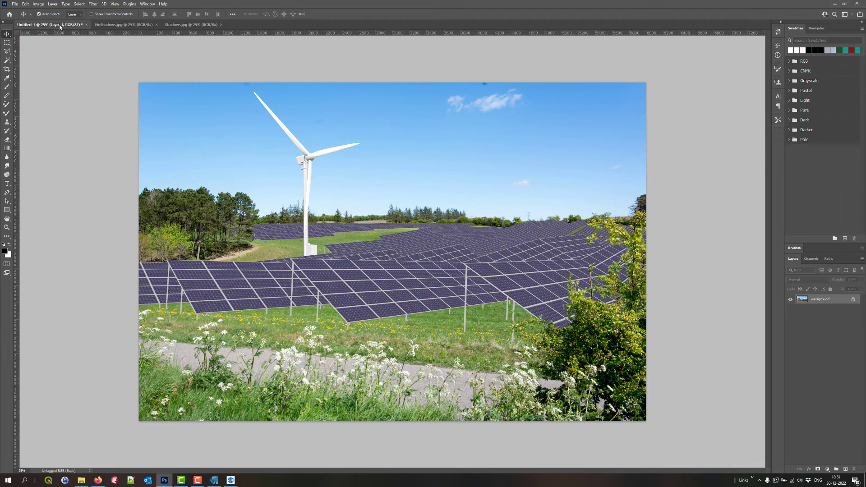
click(26, 4)
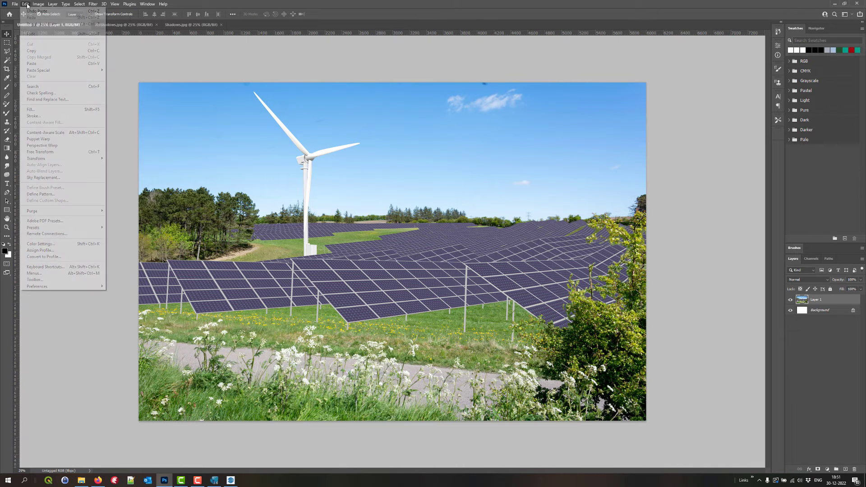
click(47, 63)
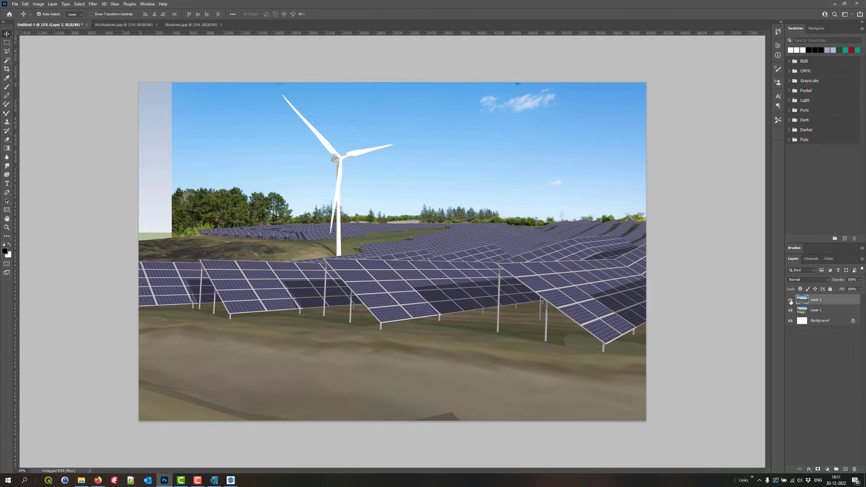
Shift Layer 2 left to line up with the meadow photo, toggling it to check.
click(791, 301)
click(790, 301)
click(790, 301)
click(791, 302)
drag(414, 229, 381, 228)
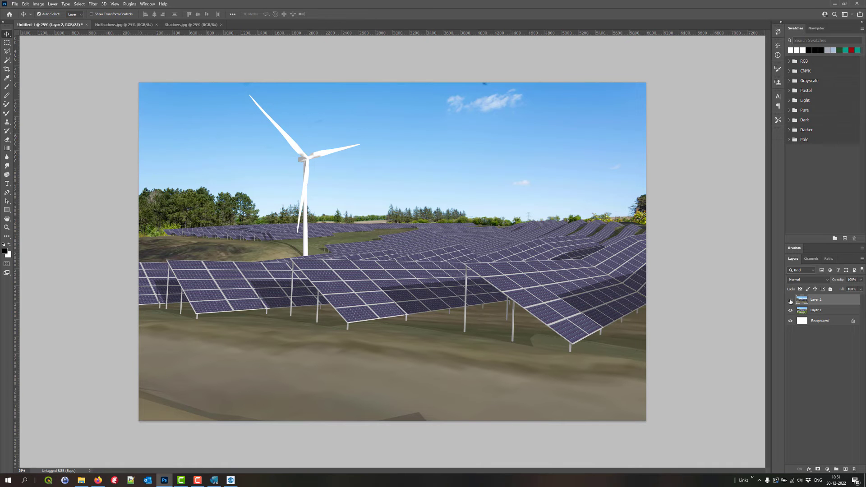
click(791, 301)
click(791, 301)
click(790, 300)
click(791, 300)
Copy the whole NoShadows render and paste it into Untitled-1 as Layer 3.
click(134, 25)
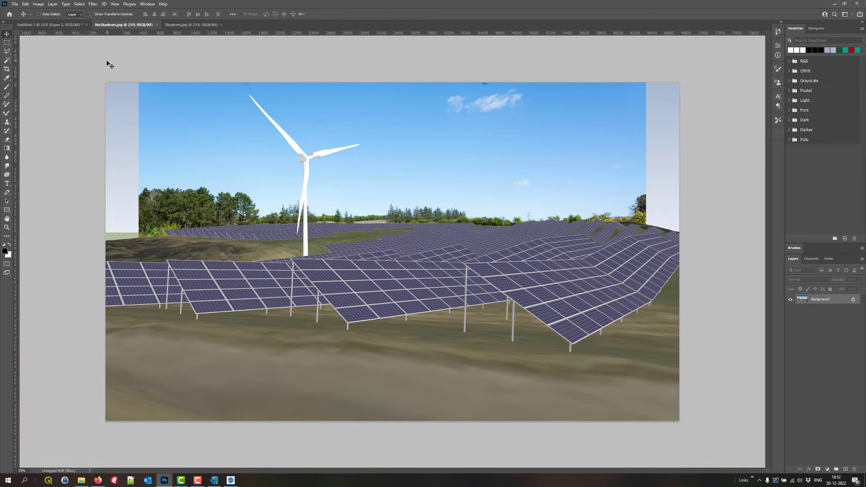
key(ctrl+a)
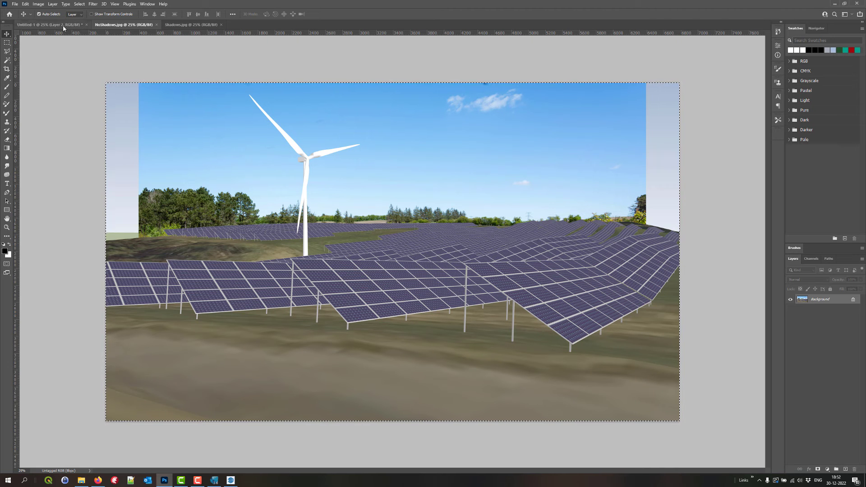
click(63, 25)
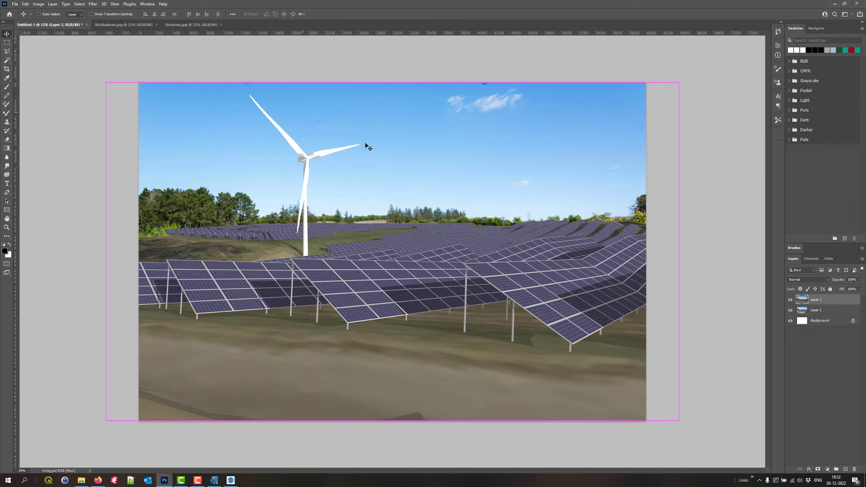
key(ctrl+v)
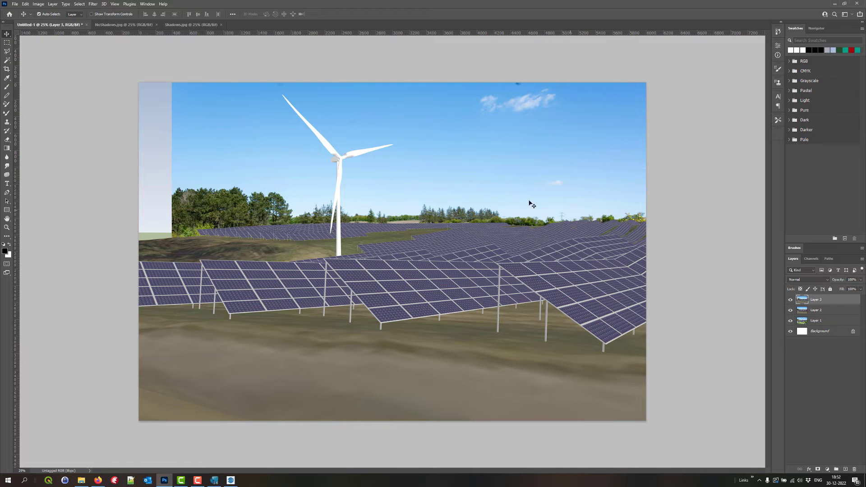
Shift Layer 3 left to align with the layers below, toggling layers to compare.
drag(474, 209, 441, 208)
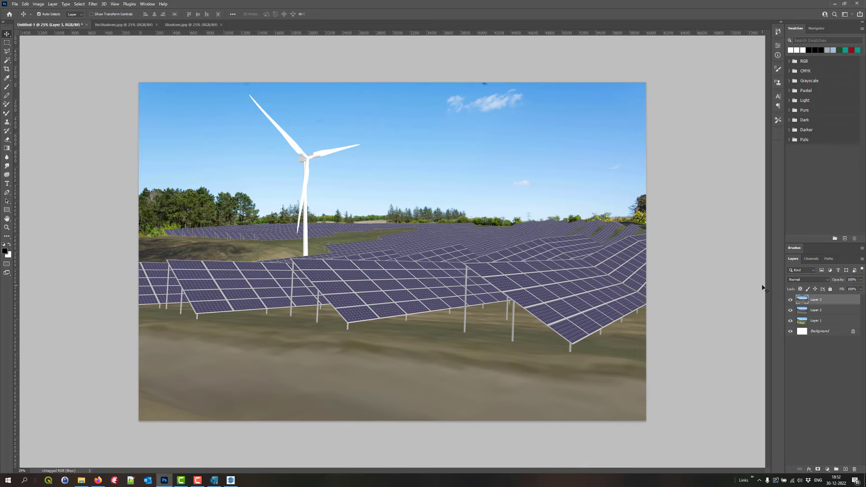
click(791, 300)
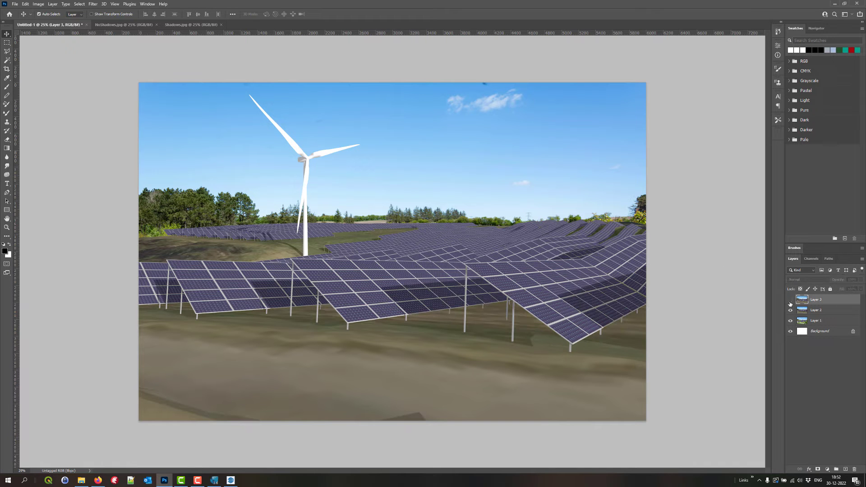
click(790, 300)
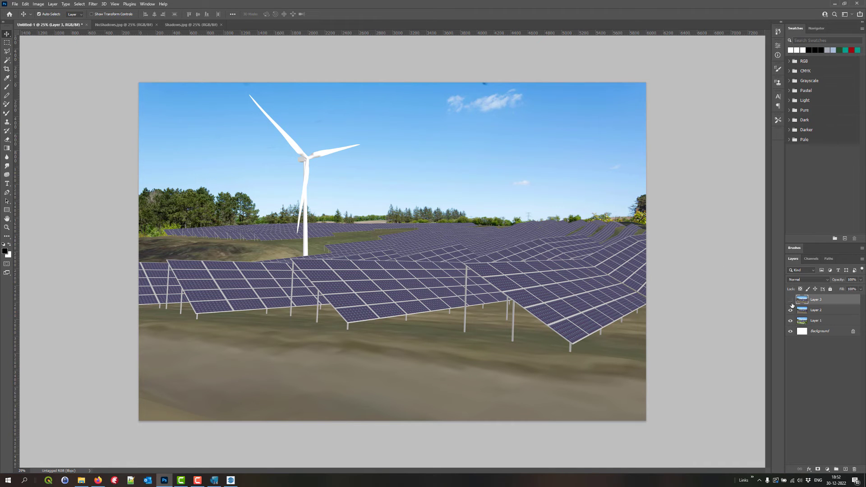
click(790, 300)
click(790, 310)
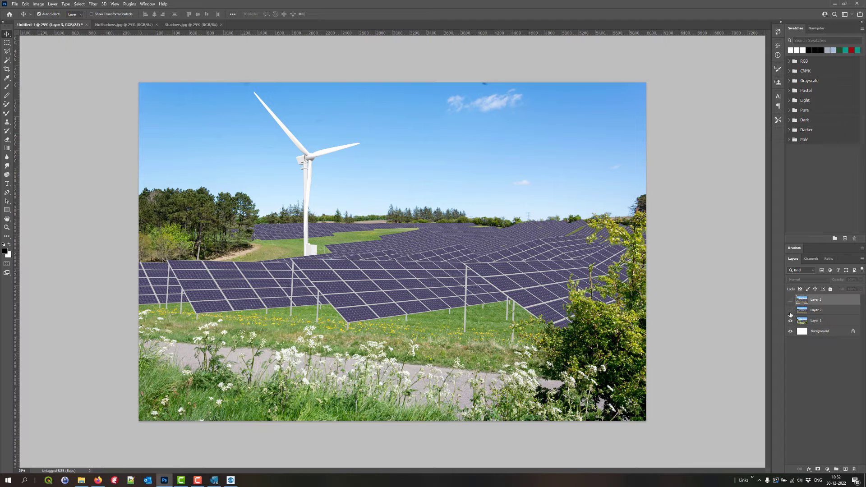
click(791, 311)
Delete the white Background layer.
click(790, 300)
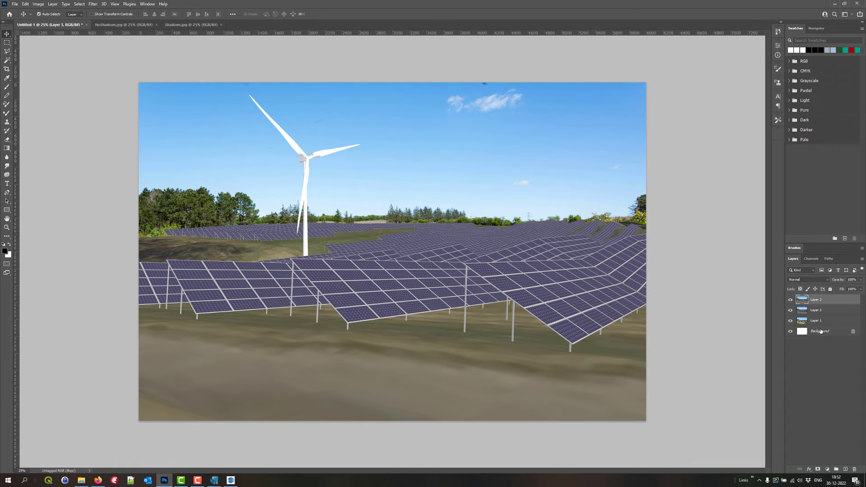
click(821, 331)
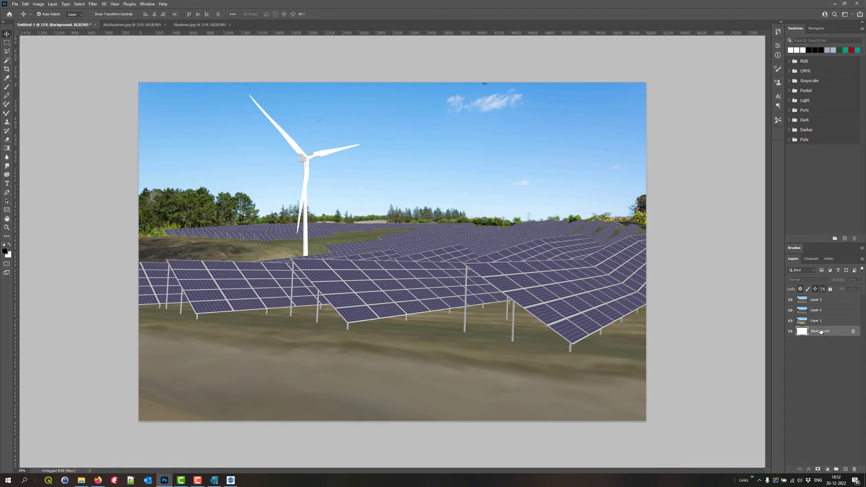
click(854, 469)
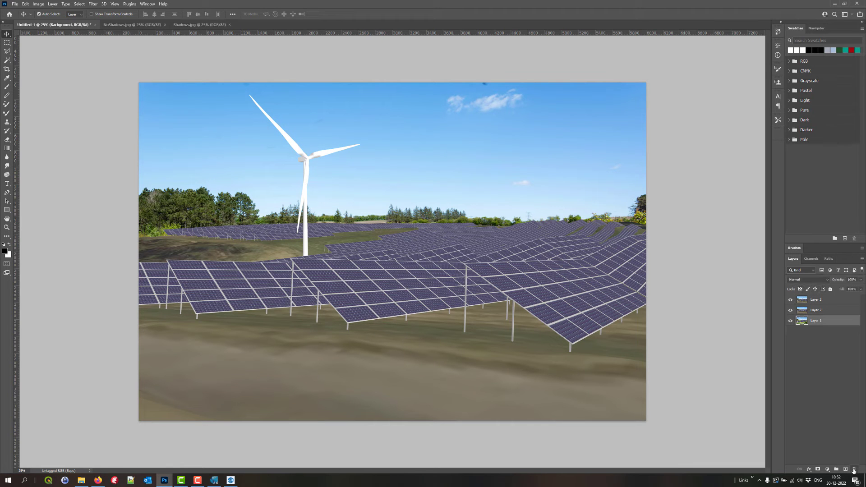
Set Layer 3's blend mode to Difference.
click(803, 301)
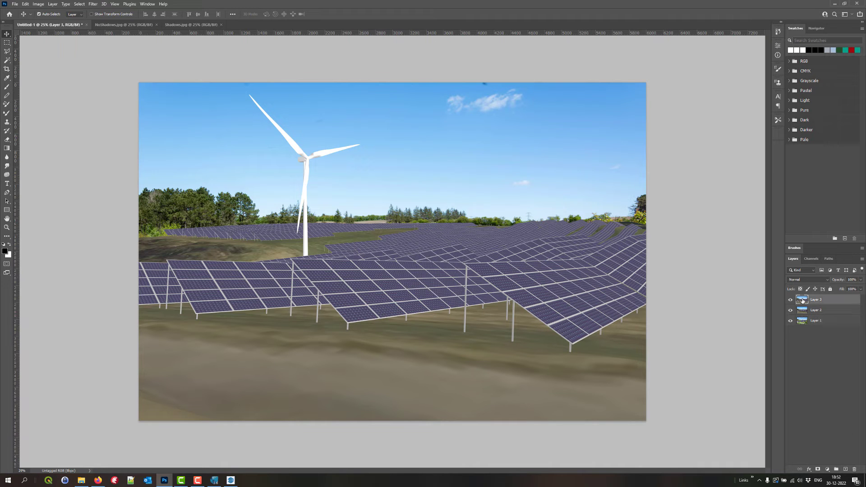
click(797, 280)
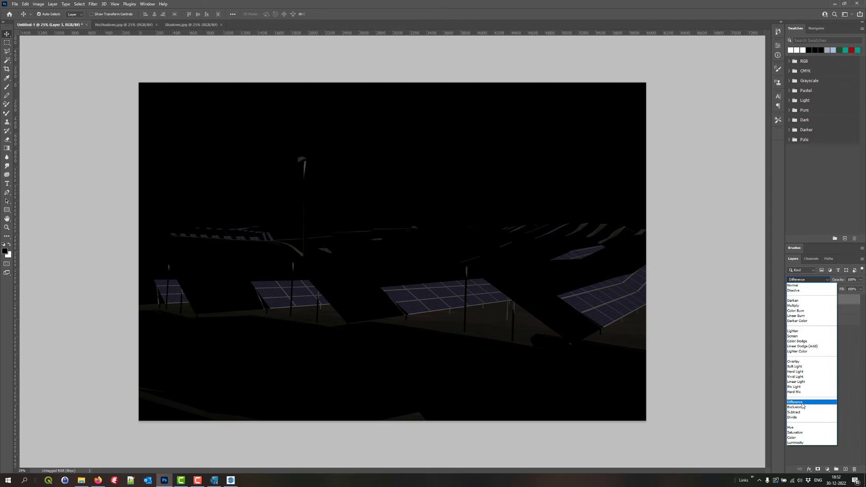
click(798, 402)
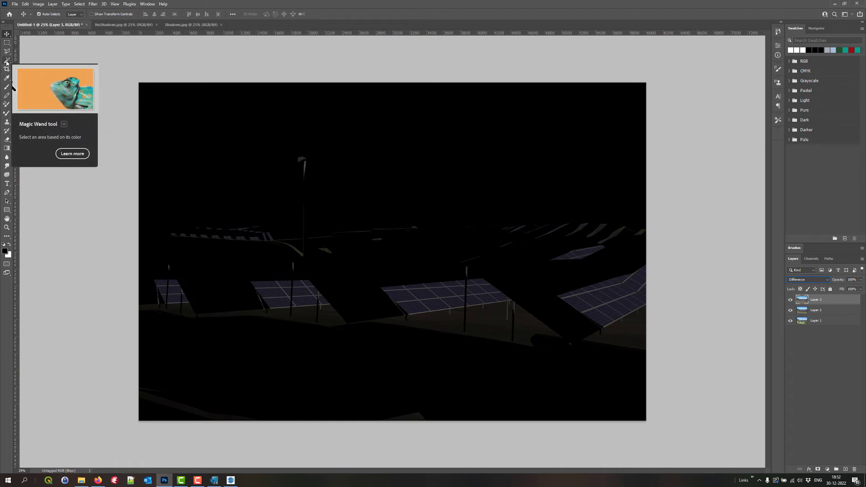
Magic-wand the black area, invert to select the shadows, then delete Layers 3 and 2.
click(6, 60)
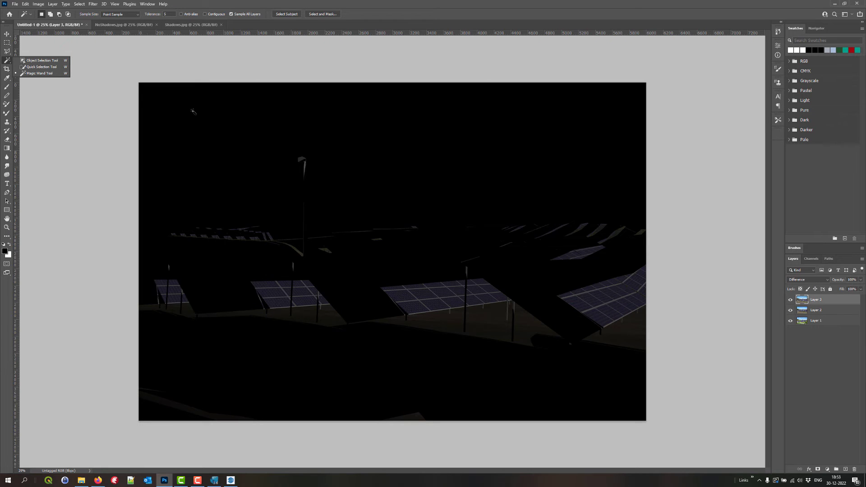
click(190, 116)
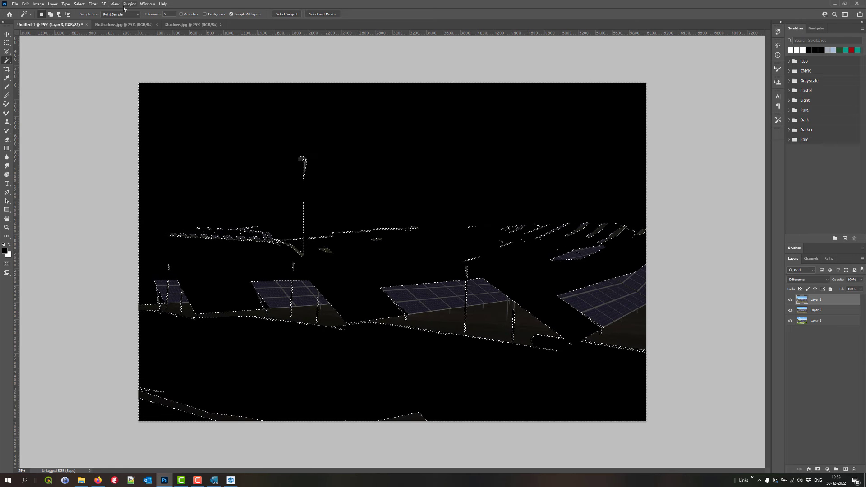
click(83, 5)
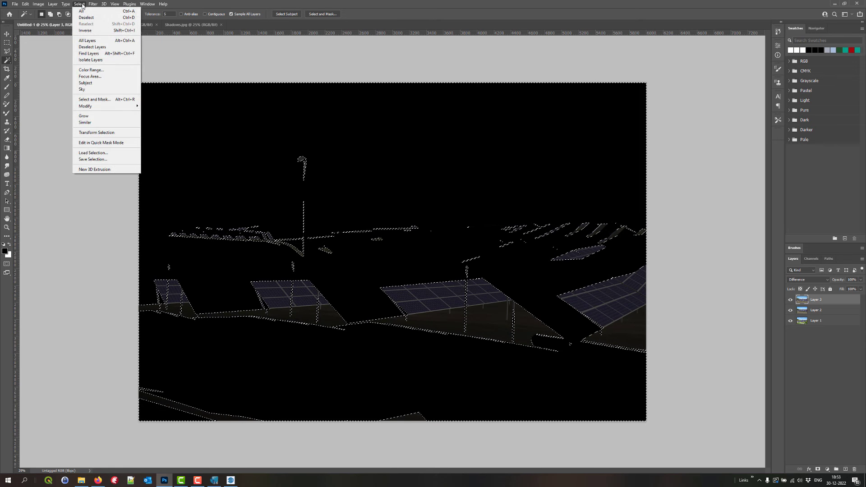
click(91, 31)
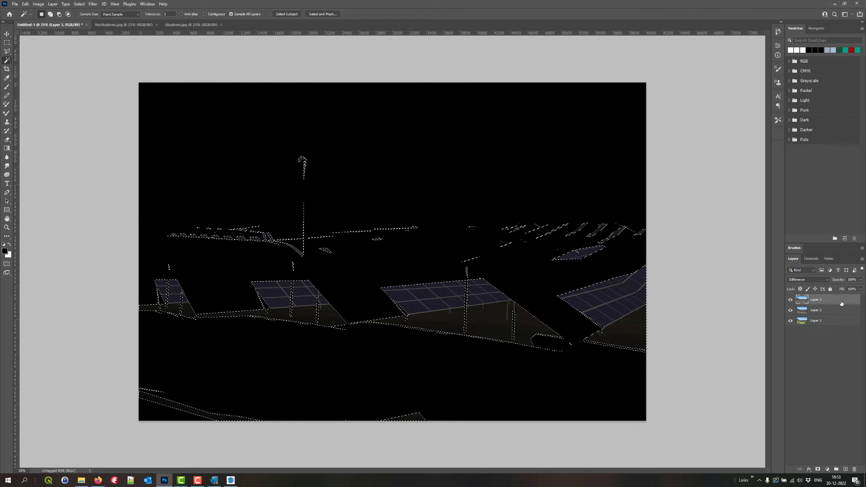
click(854, 469)
click(854, 470)
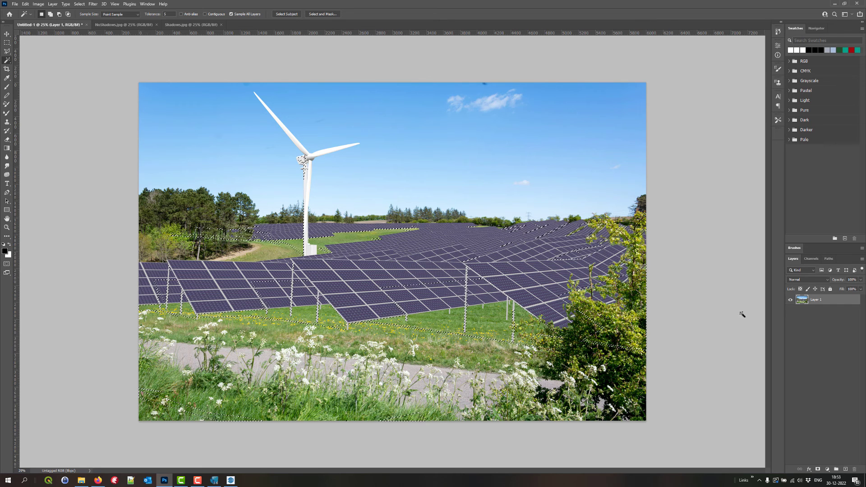
On a new layer, fill the shadow selection with black at 100% opacity.
click(846, 470)
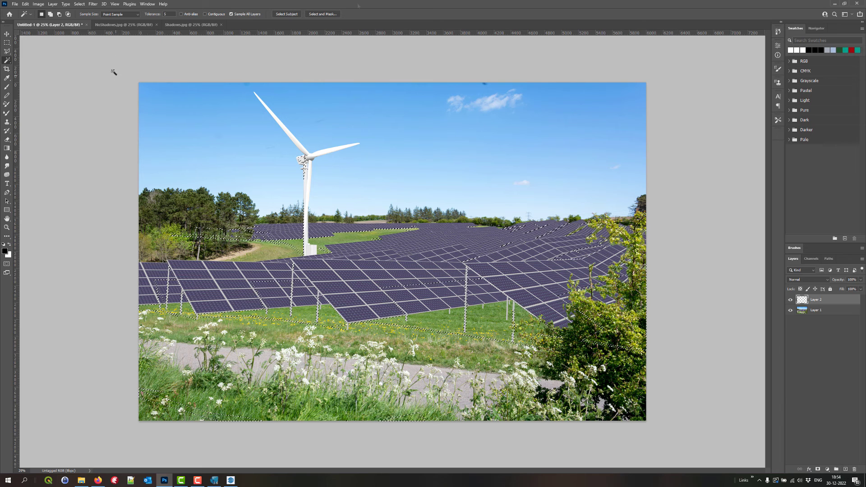
click(26, 4)
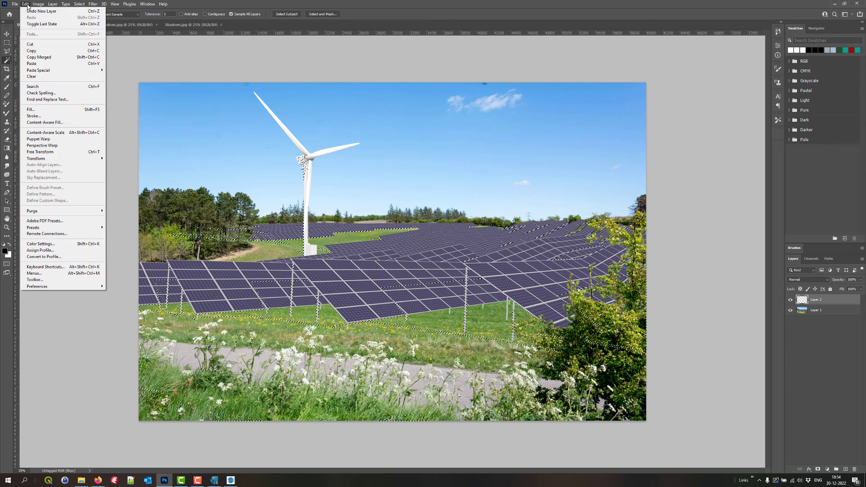
click(48, 110)
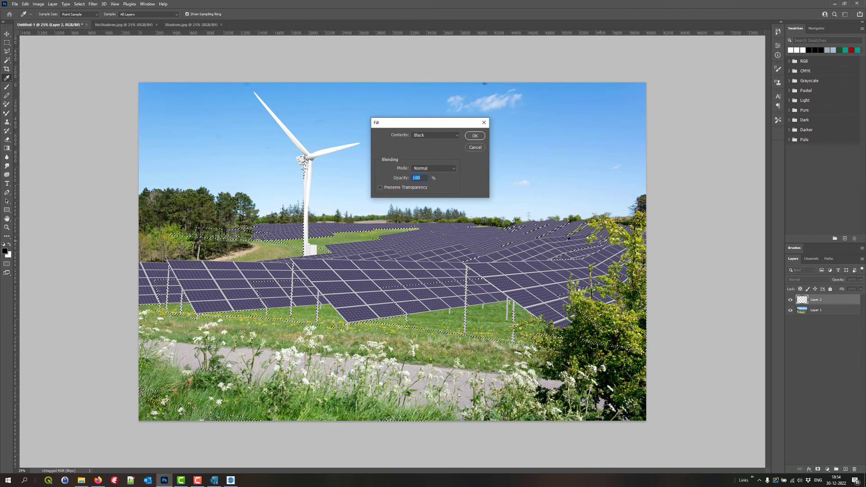
click(476, 136)
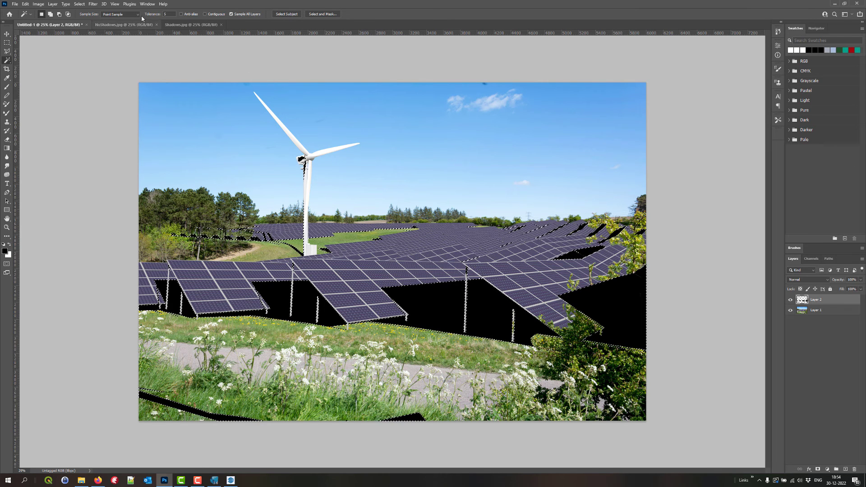
Deselect and toggle the black shadow layer to compare it with the photo.
click(80, 4)
click(85, 18)
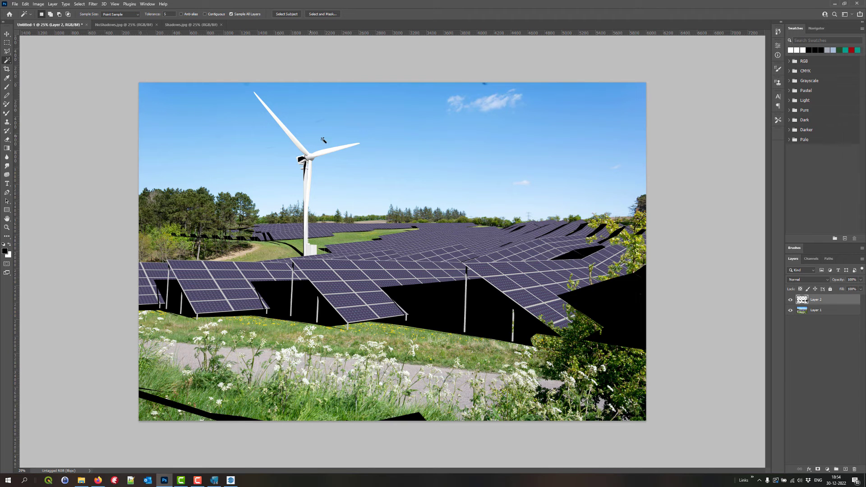
click(791, 301)
click(790, 302)
Test the shadow layer at 58% opacity, then return it to 100%.
click(862, 282)
drag(862, 289, 839, 290)
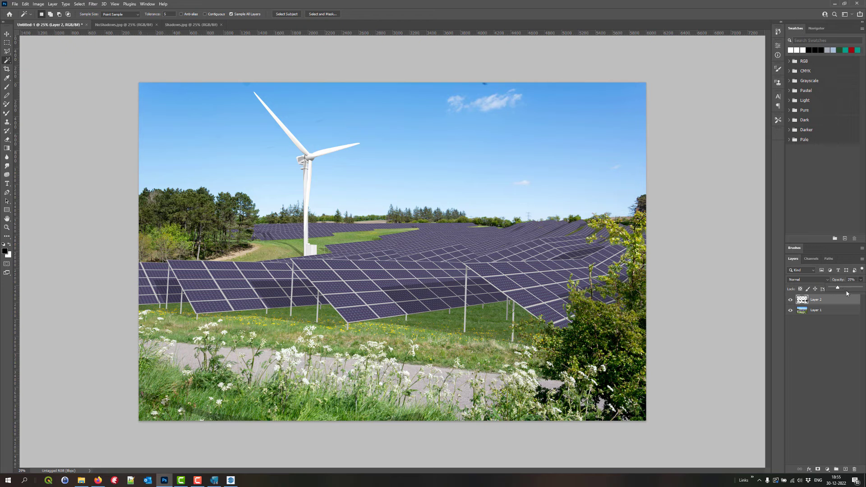
drag(838, 288, 861, 289)
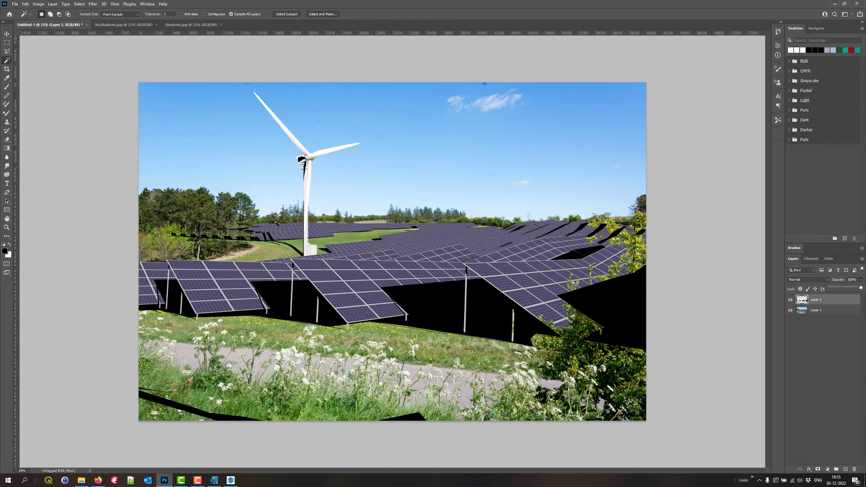
Erase the stray black shadow shapes along the treeline with a polygonal lasso.
click(7, 51)
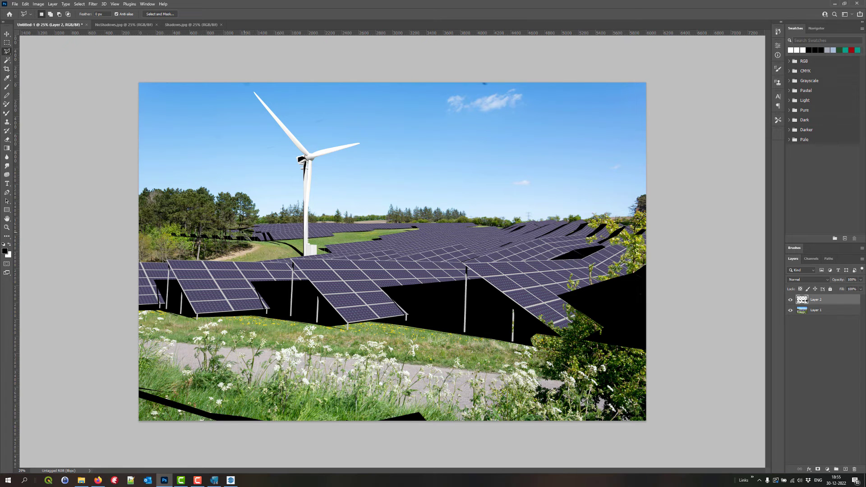
click(250, 234)
click(212, 211)
click(157, 217)
click(157, 244)
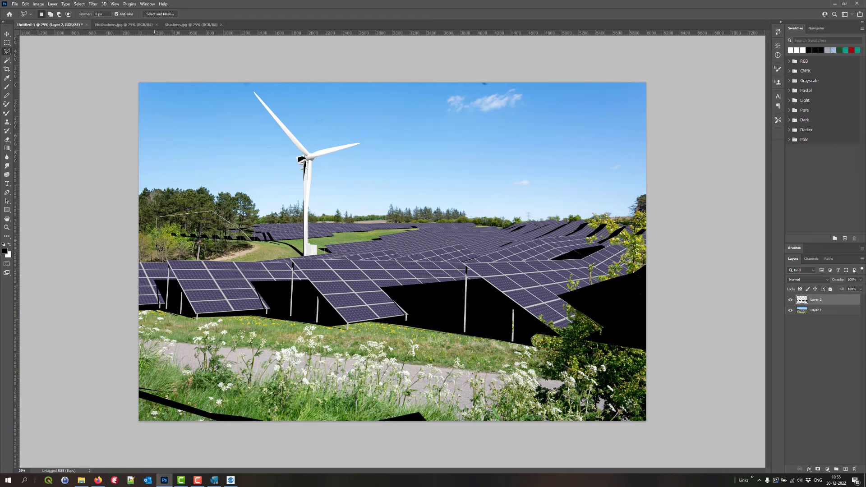
double_click(253, 248)
key(Delete)
Erase the black shapes in the bottom foreground strip.
click(134, 373)
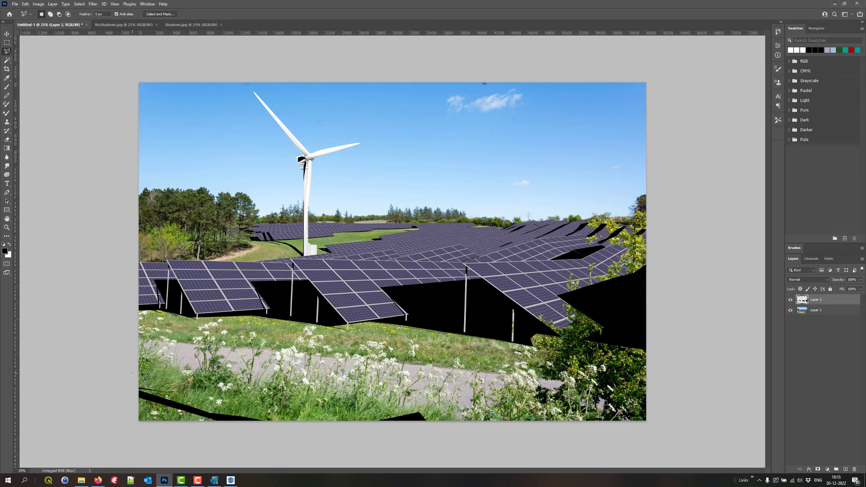
click(474, 386)
click(472, 429)
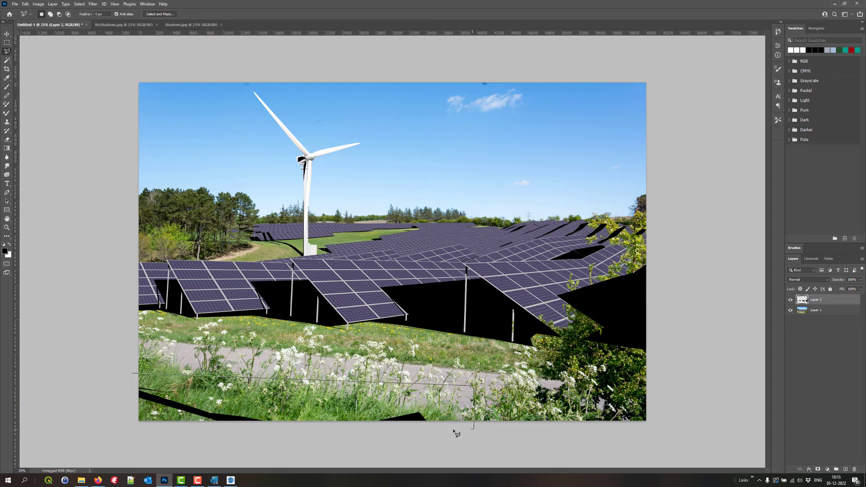
double_click(116, 437)
key(Delete)
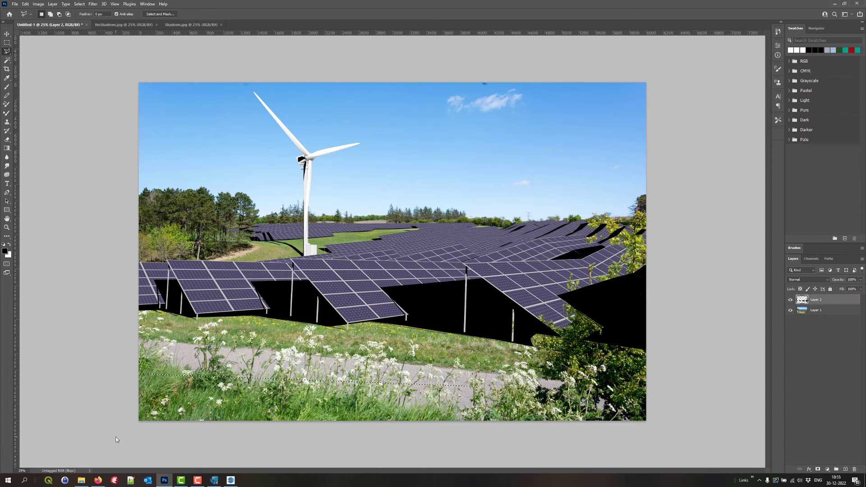
Erase the black shadow over the right-hand bushes and deselect.
click(649, 222)
click(542, 289)
click(575, 346)
double_click(676, 377)
key(Delete)
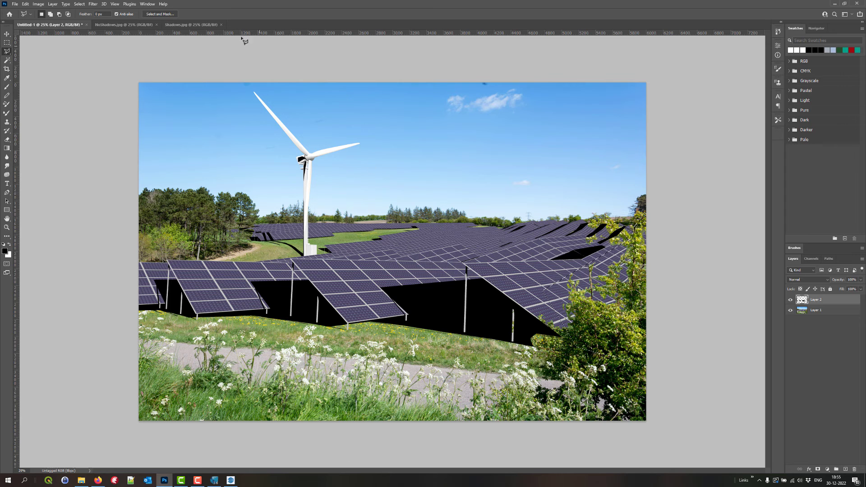
click(79, 4)
click(108, 17)
Lower the black shadow Layer 2's opacity to about 46% so panels and grass show through.
click(860, 280)
drag(861, 287, 841, 289)
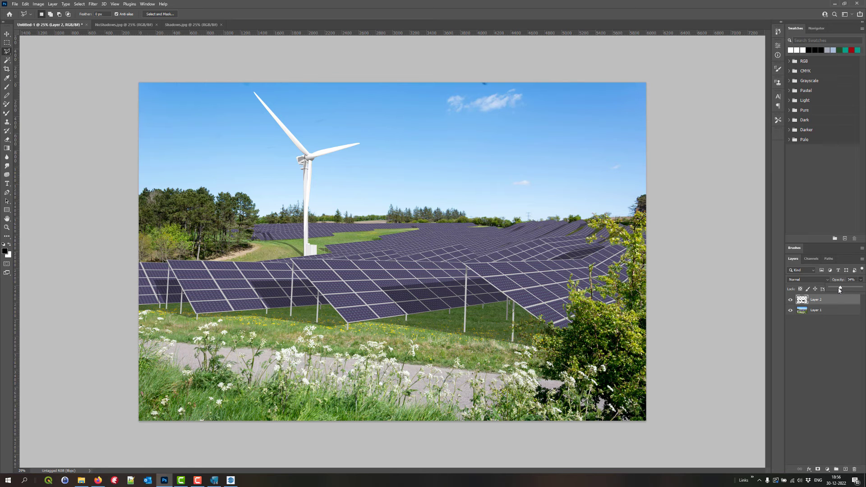
drag(842, 289, 844, 289)
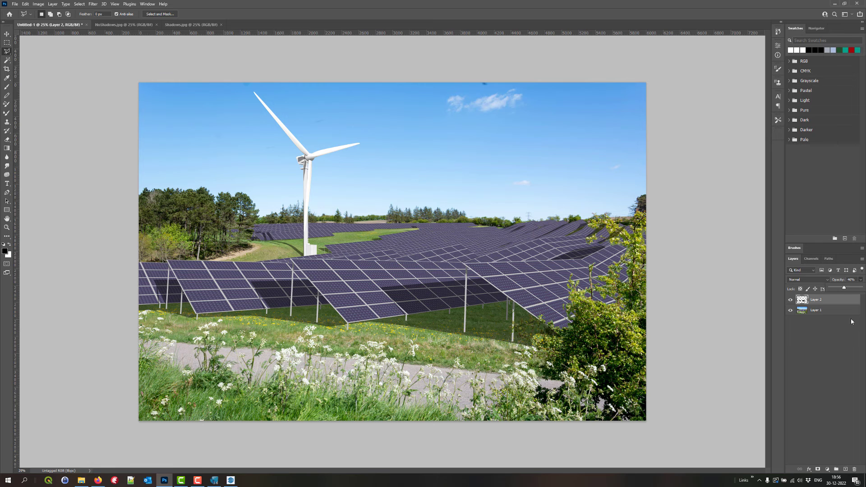
Open Gaussian Blur on the shadow layer and compare the shadows with Preview off and on.
click(809, 301)
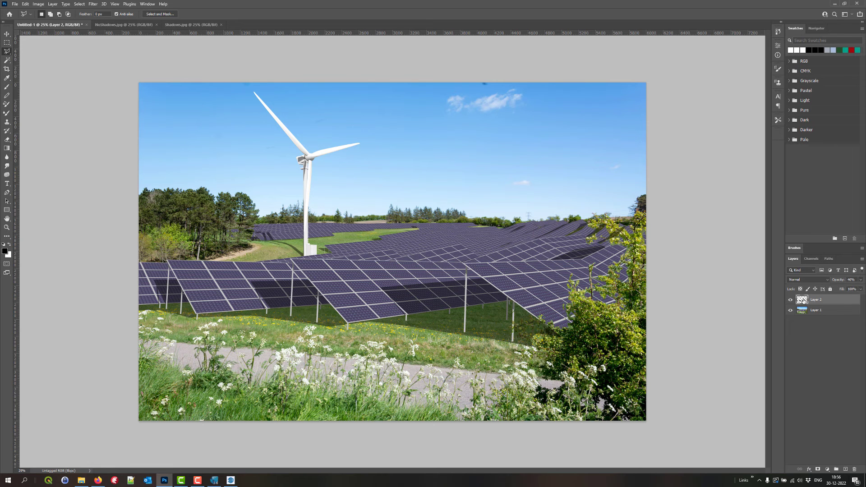
click(93, 3)
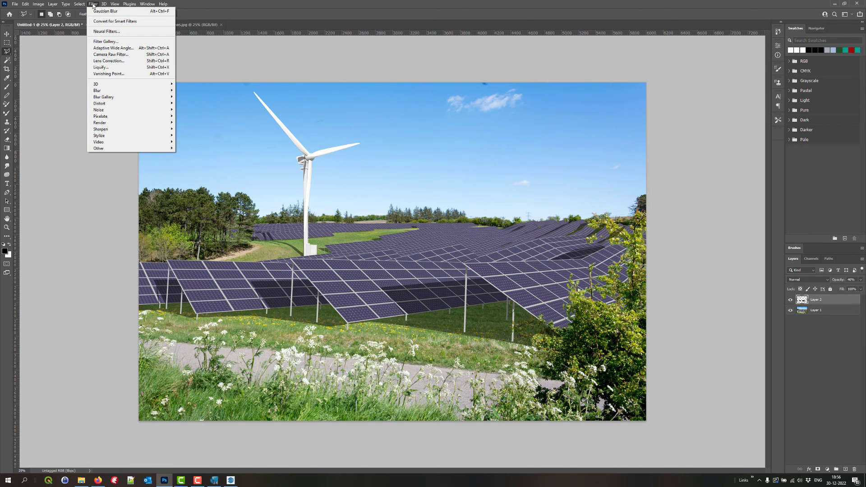
mouse_move(129, 91)
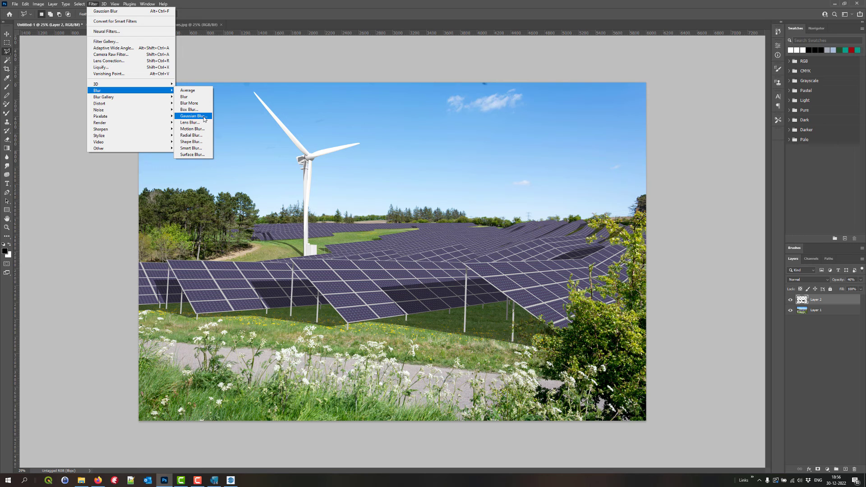
click(204, 119)
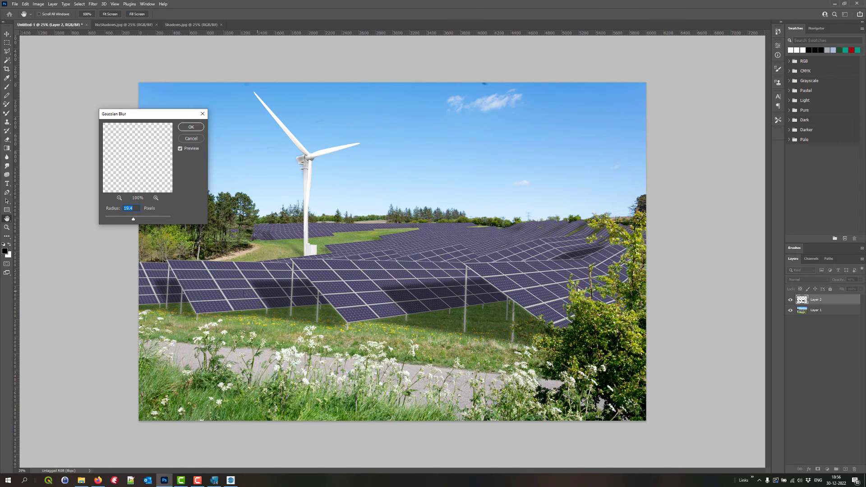
click(180, 149)
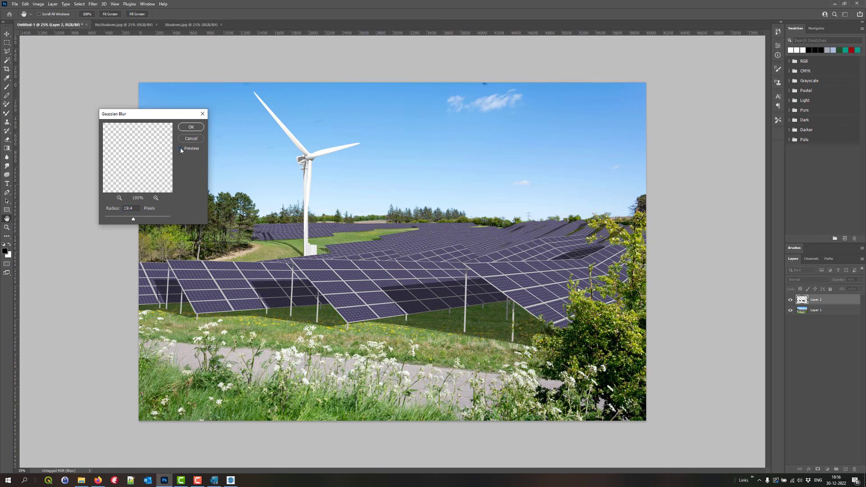
click(181, 149)
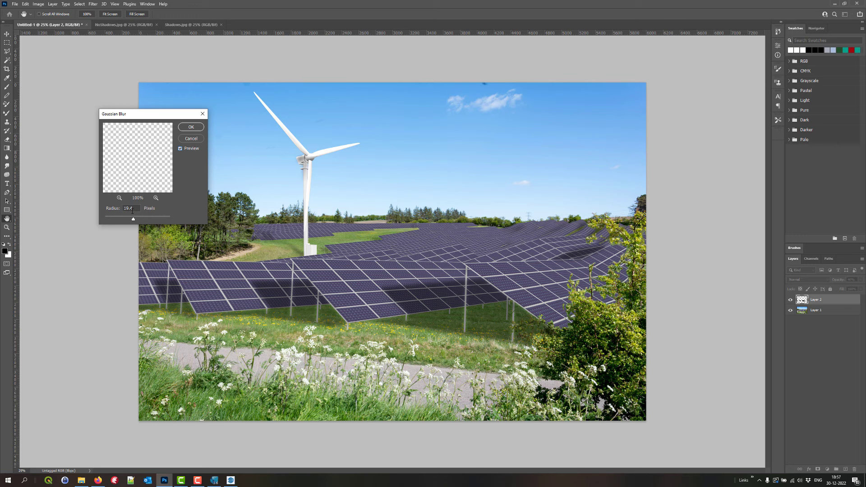
Try blur radii from 6.0 to 40.1 pixels, settling on a 20.8-pixel radius.
drag(134, 219, 125, 220)
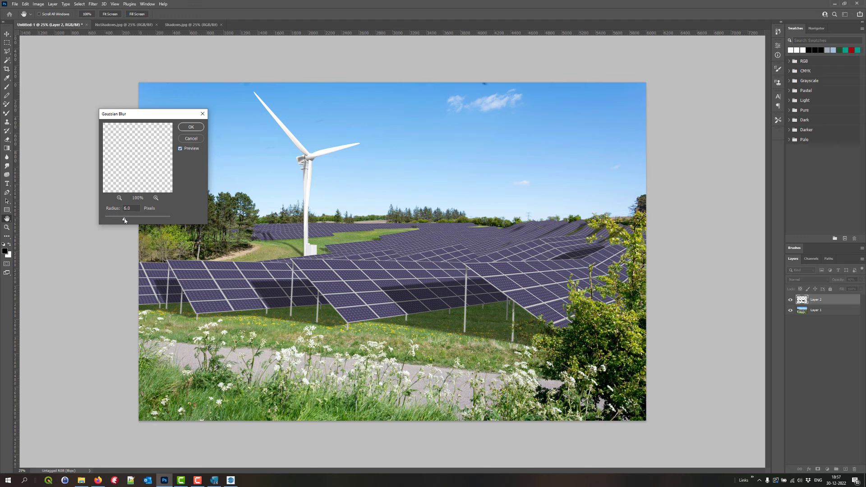
drag(124, 220, 126, 221)
drag(125, 220, 139, 220)
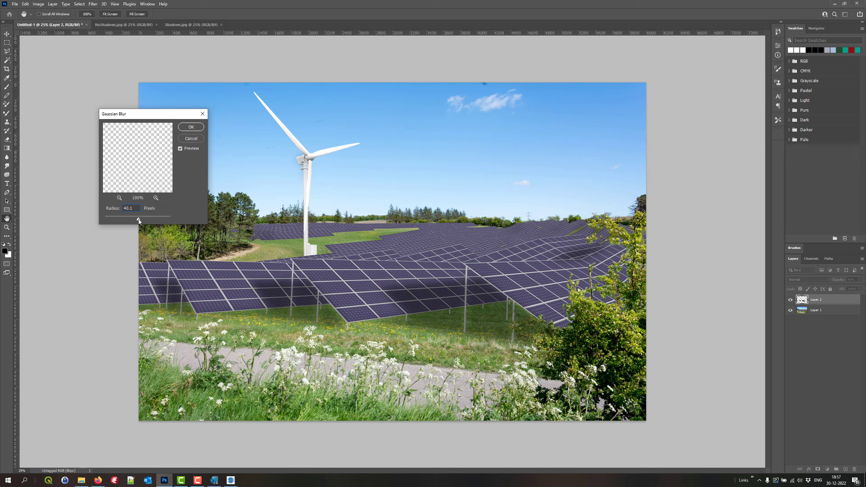
drag(139, 221, 138, 221)
drag(138, 221, 134, 221)
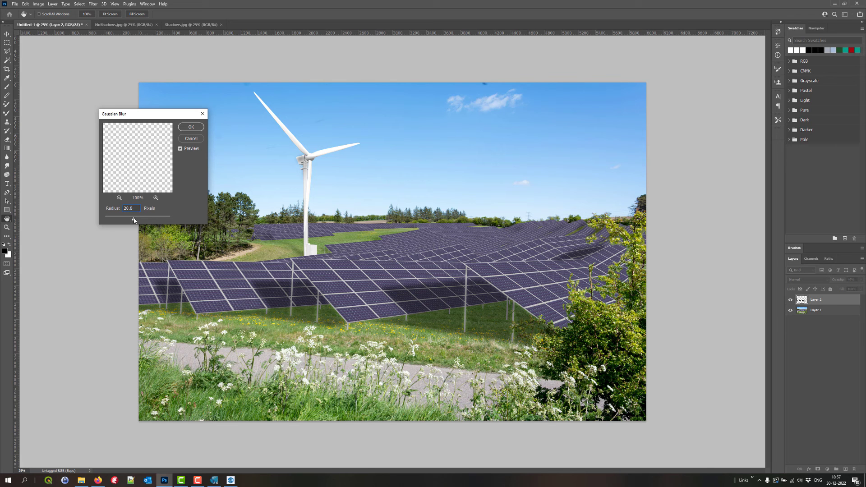
drag(134, 220, 130, 221)
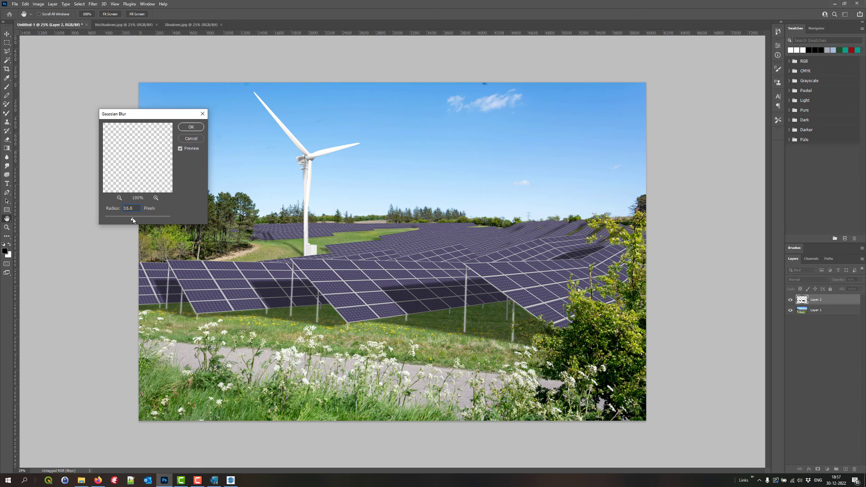
drag(134, 220, 134, 220)
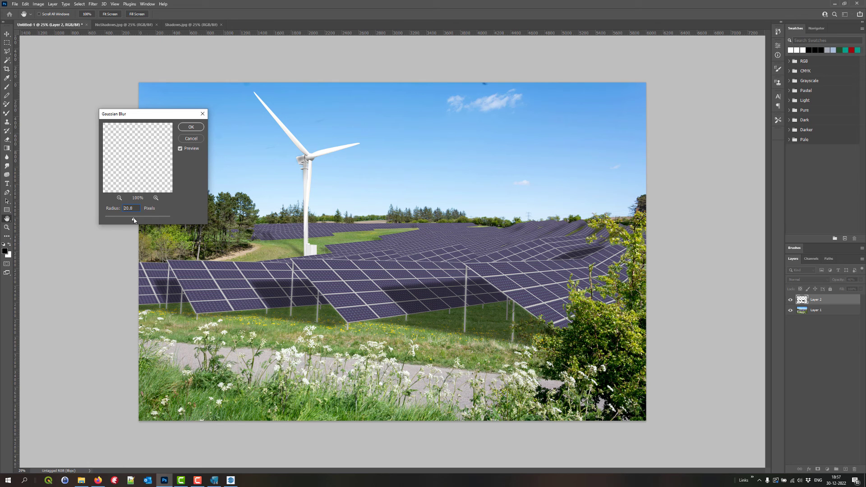
Apply the 20.8-pixel Gaussian Blur, then readjust Layer 2's opacity to roughly 47%.
click(191, 127)
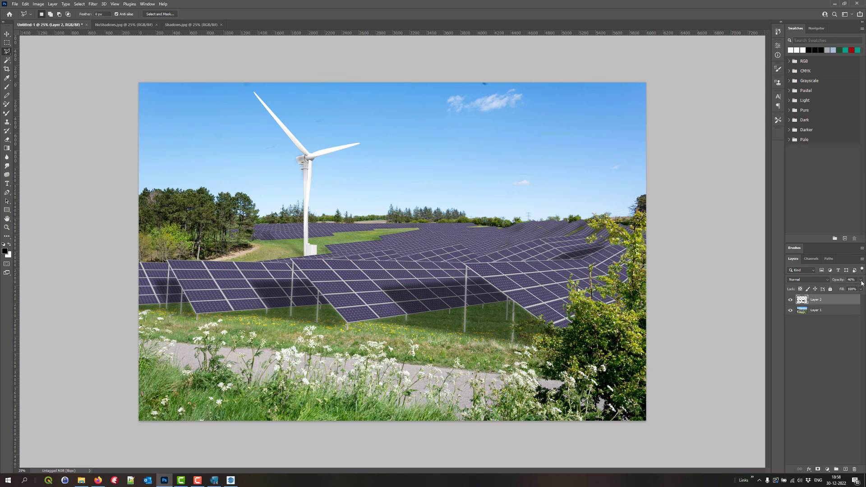
click(861, 283)
drag(844, 288, 844, 289)
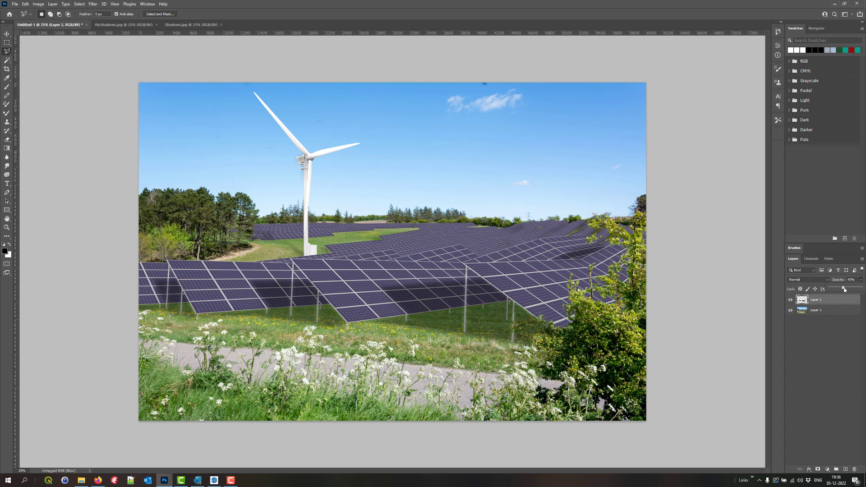